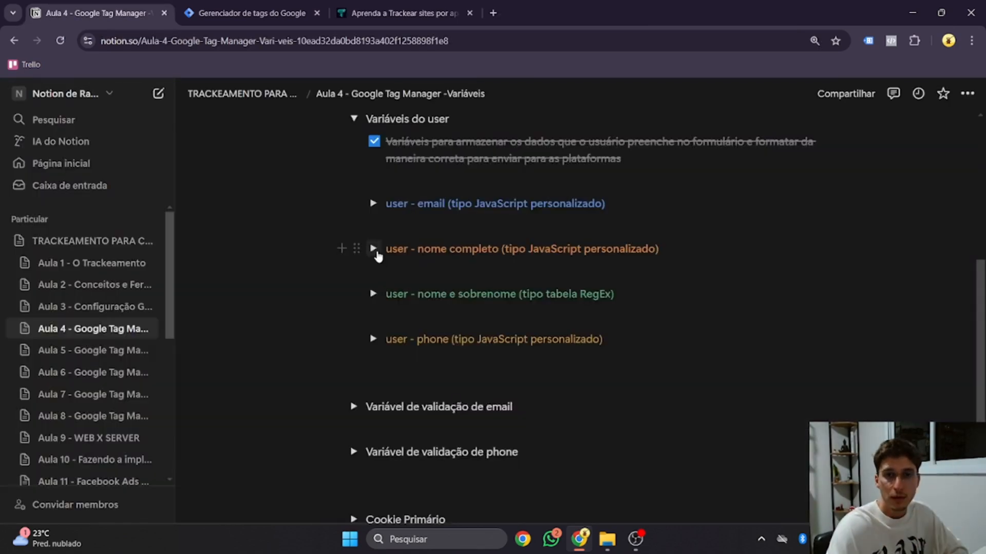
Step: Expand the 'user - nome completo' and 'Por id do campo' notes in Notion and copy the field-reading code snippet
click(374, 248)
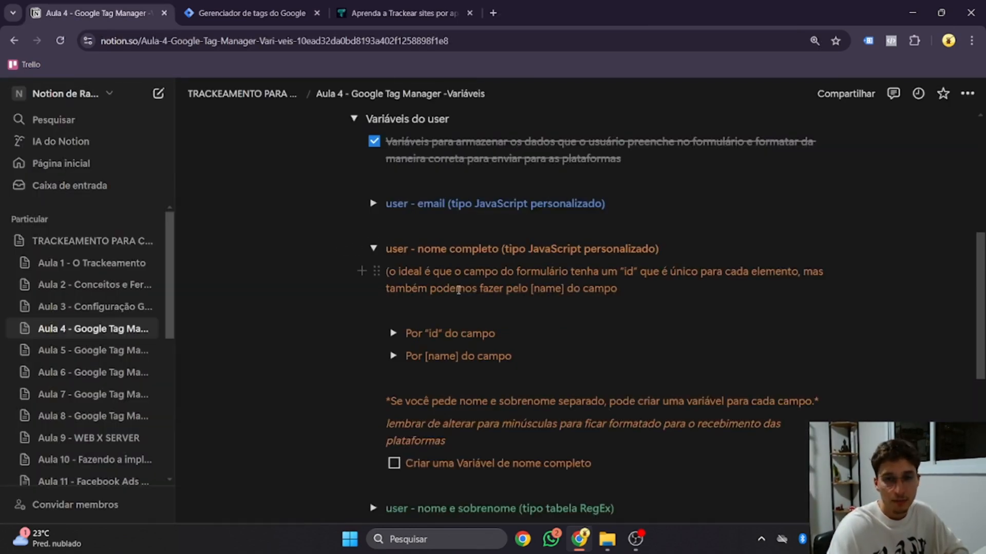
click(395, 333)
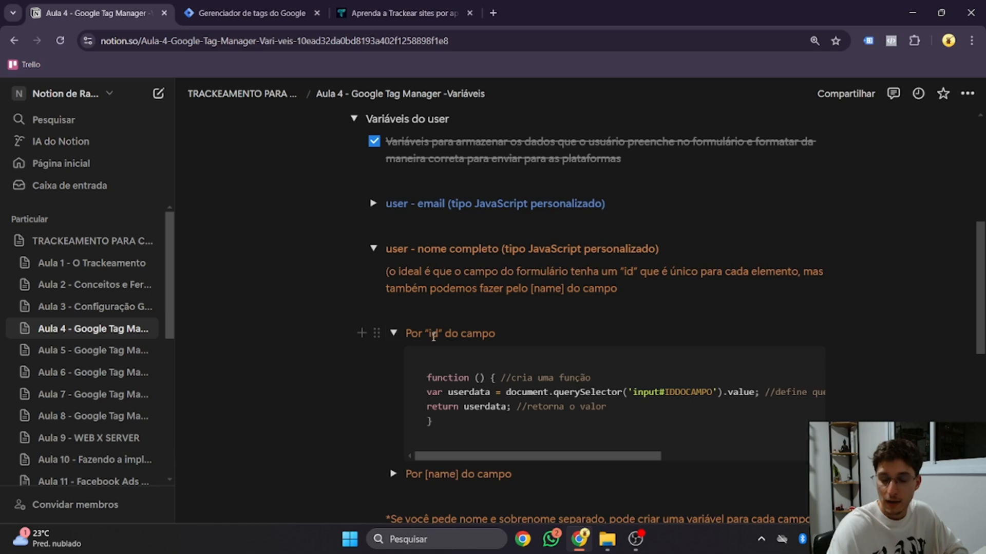
scroll(434, 337, down, 1)
click(433, 356)
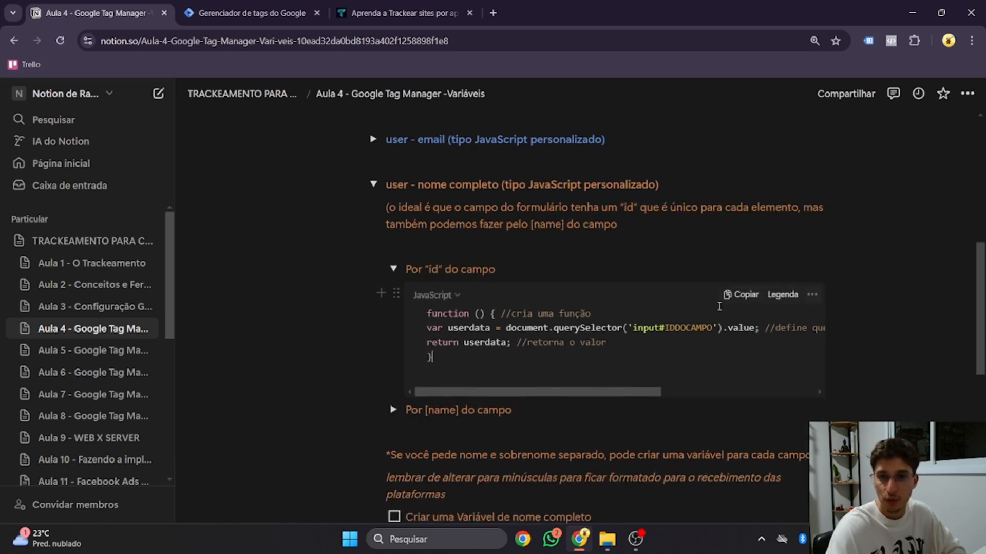
click(742, 294)
Step: In Tag Manager, start a new user-defined variable titled 'user - nome completo'
click(282, 6)
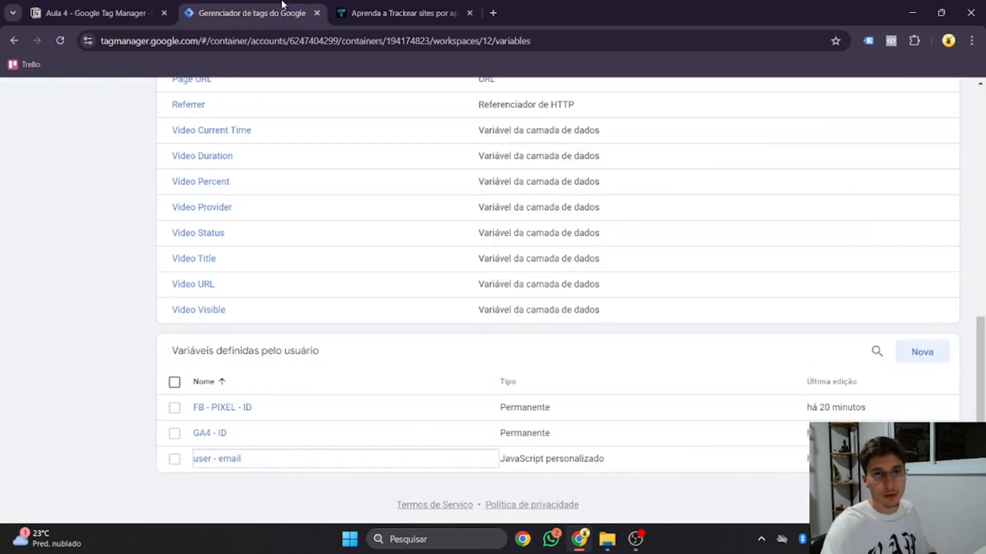
click(925, 353)
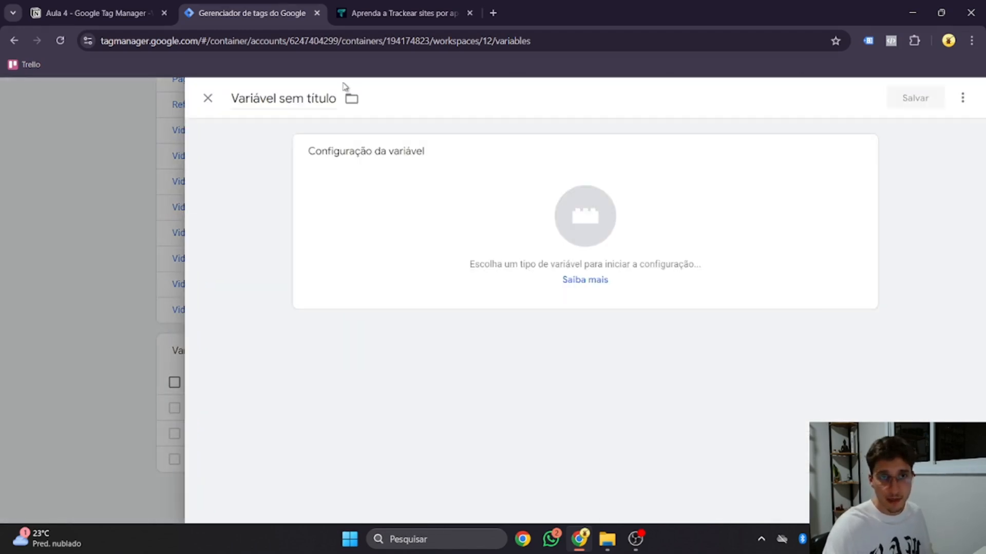
click(315, 101)
text(USER)
key(BackSpace)
key(BackSpace)
key(BackSpace)
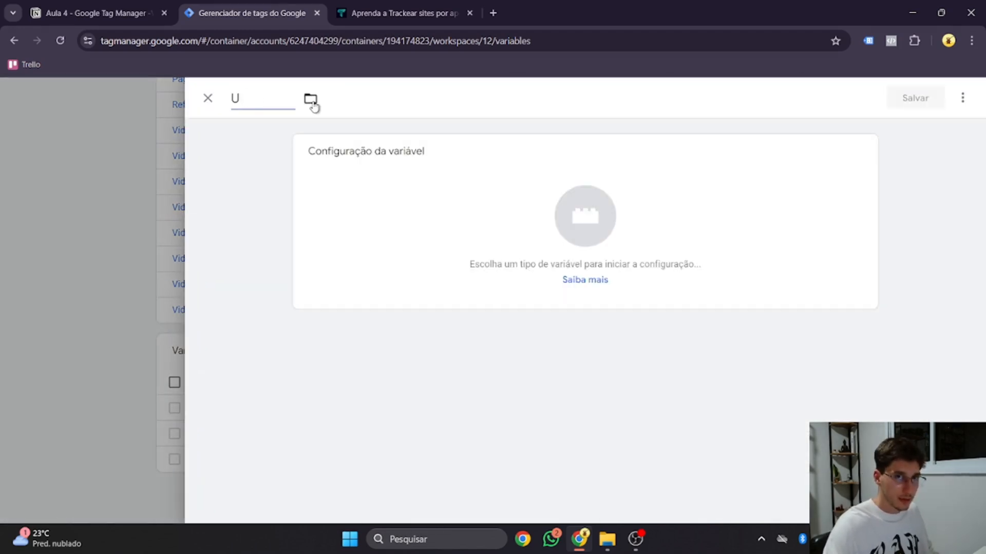
key(BackSpace)
text(user - nome completo)
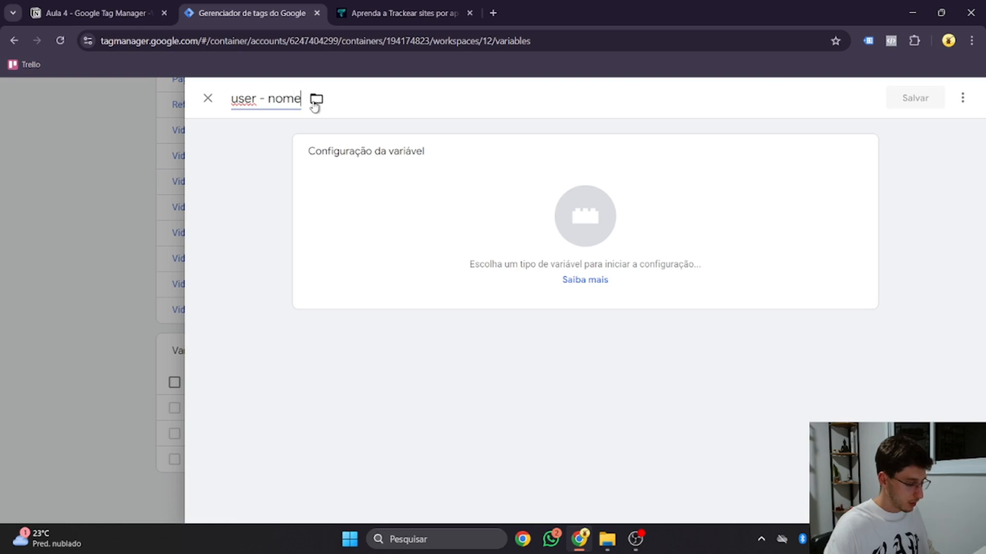
Step: Make it a Custom JavaScript variable containing the pasted field-reading snippet
click(400, 196)
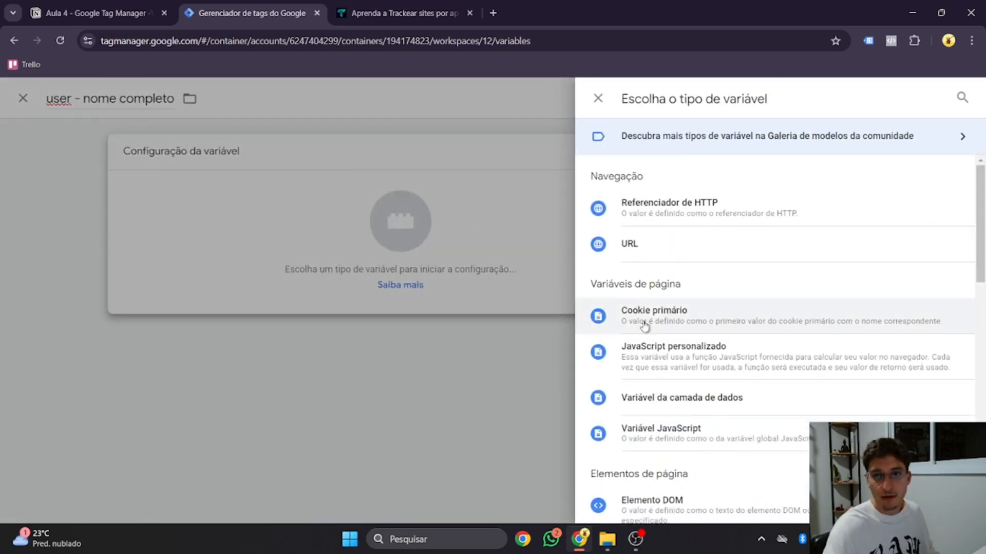
click(690, 366)
click(541, 317)
text(function () { //cria uma função var userdata = document.querySelector('input#IDDOCAMPO').value; //define que o valor é igual ao que foi preenchido no campo return userdata; //retorna o valor })
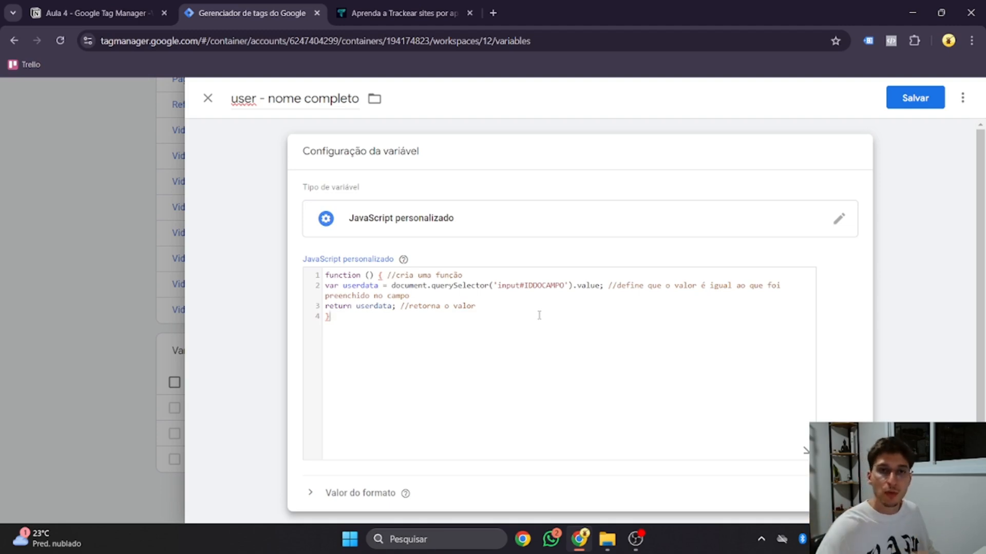
click(411, 13)
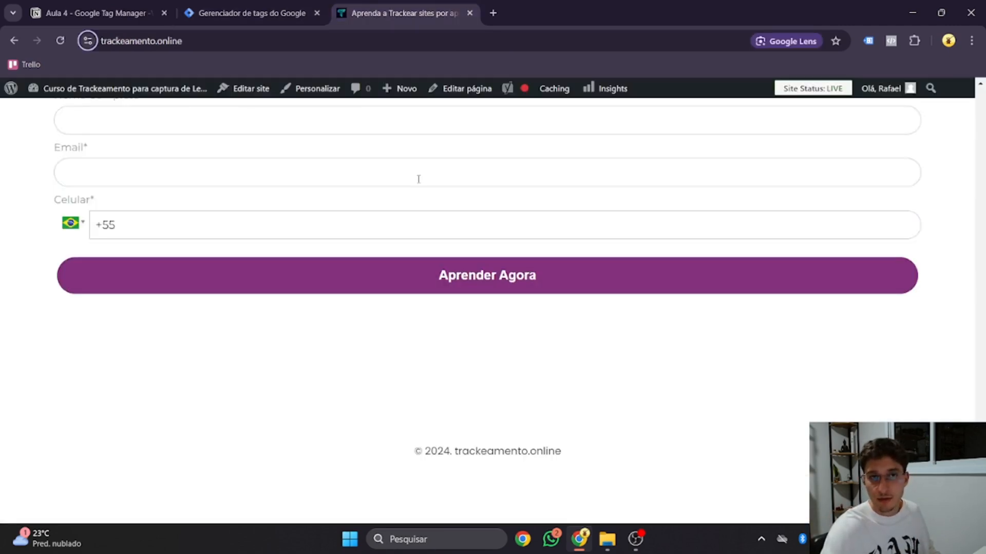
Step: Inspect the Nome Completo field in DevTools and copy its id, rd-text_field-m0ffbsqu
scroll(300, 282, up, 2)
right_click(306, 260)
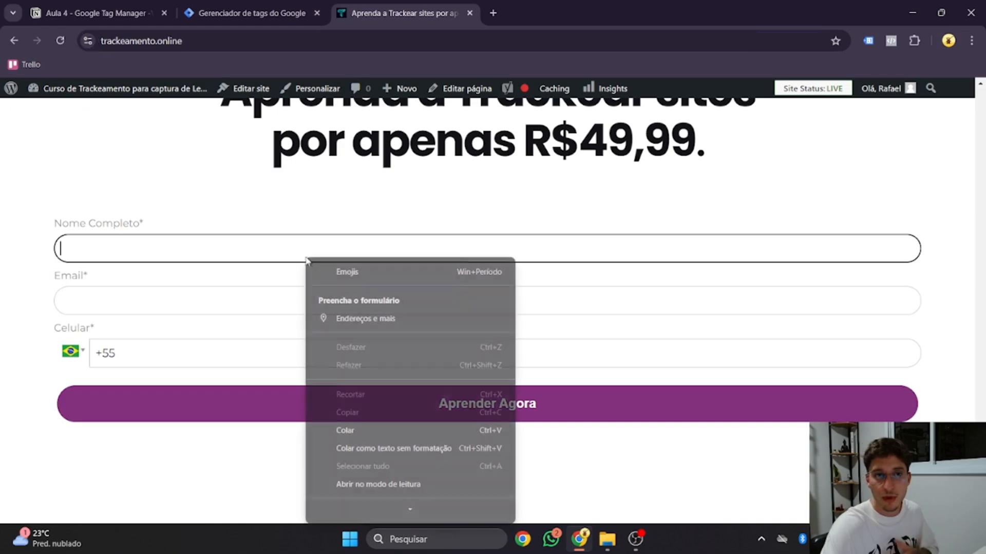
scroll(362, 462, down, 2)
click(373, 508)
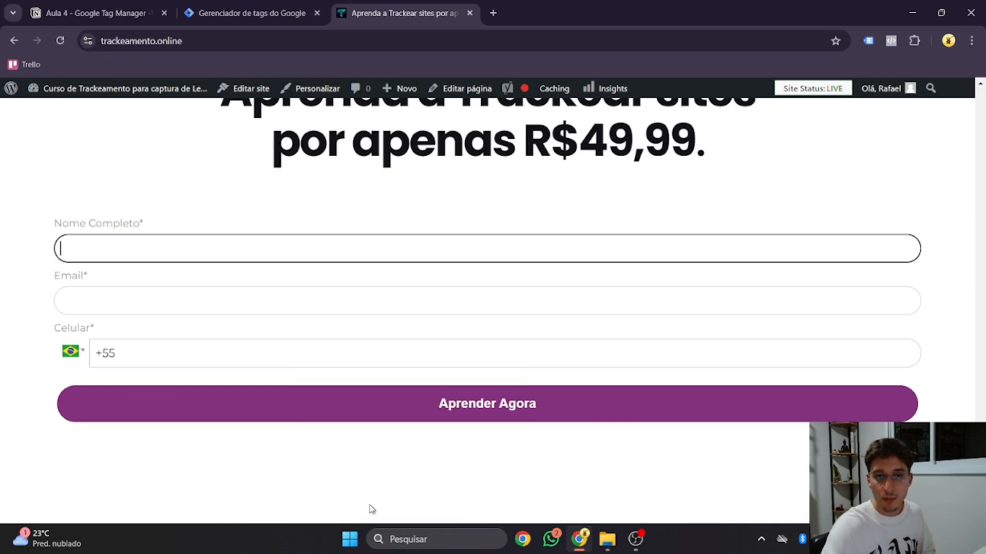
scroll(299, 374, down, 15)
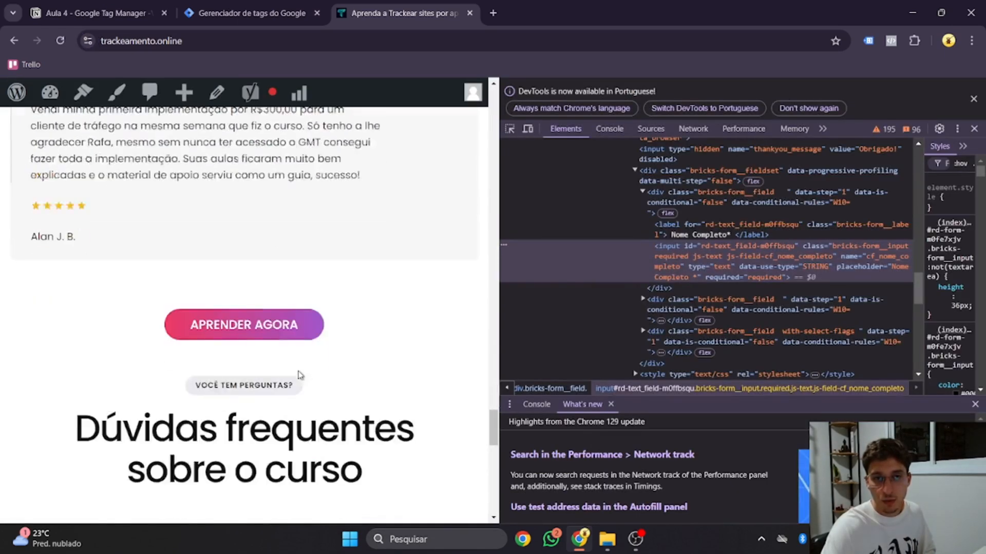
scroll(301, 374, down, 10)
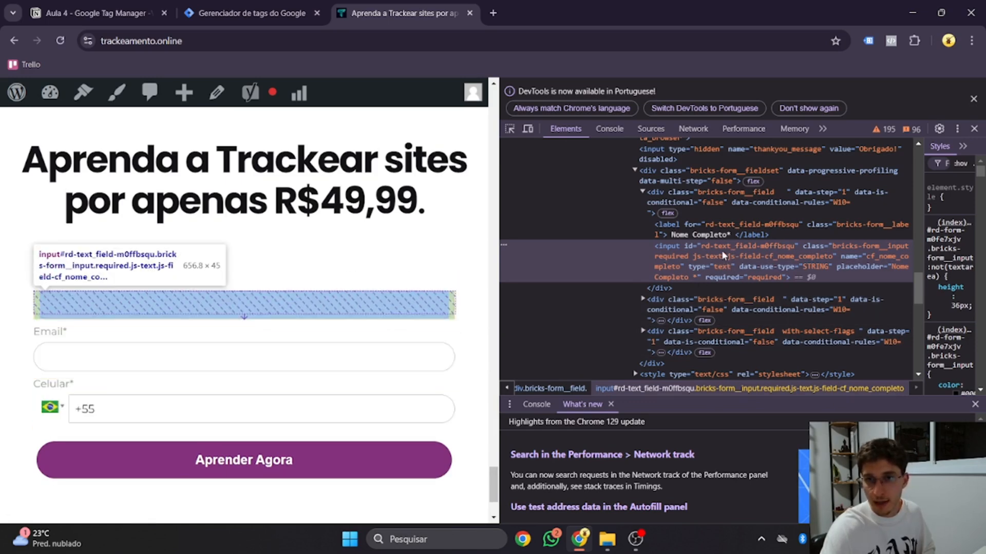
double_click(729, 247)
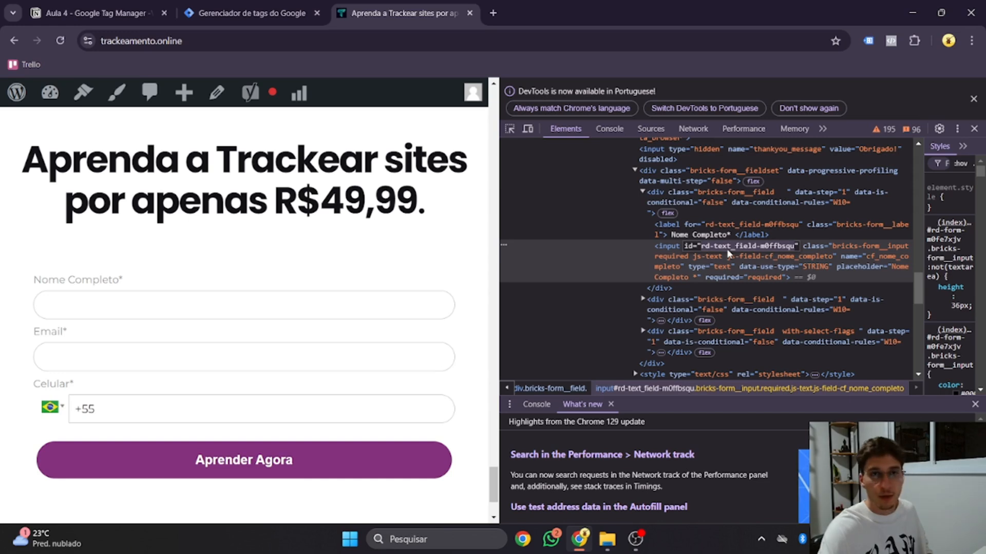
click(246, 12)
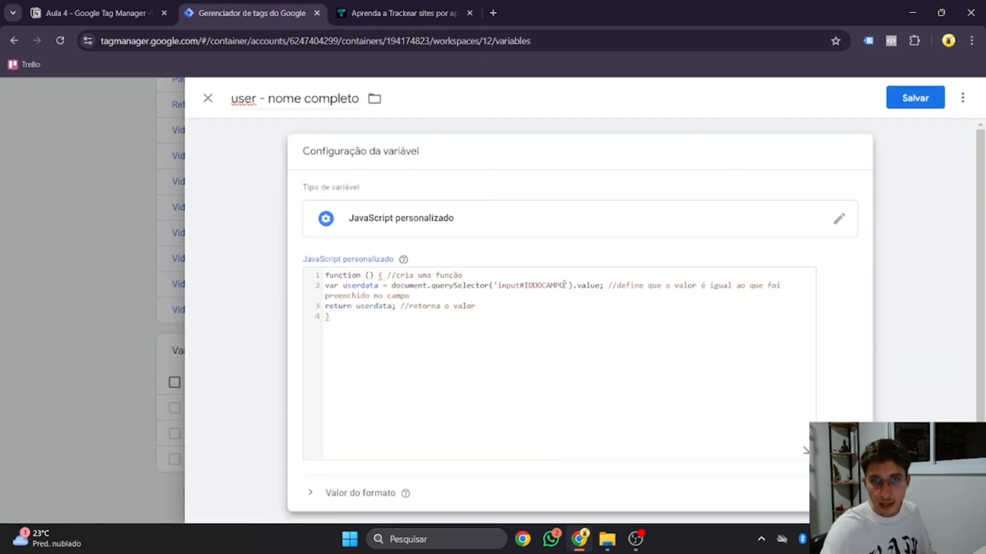
Step: Replace IDDOCAMPO with rd-text_field-m0ffbsqu, set the output to lowercase, and save the variable
drag(565, 284, 525, 282)
text(rd-text_field-m0ffbsqu)
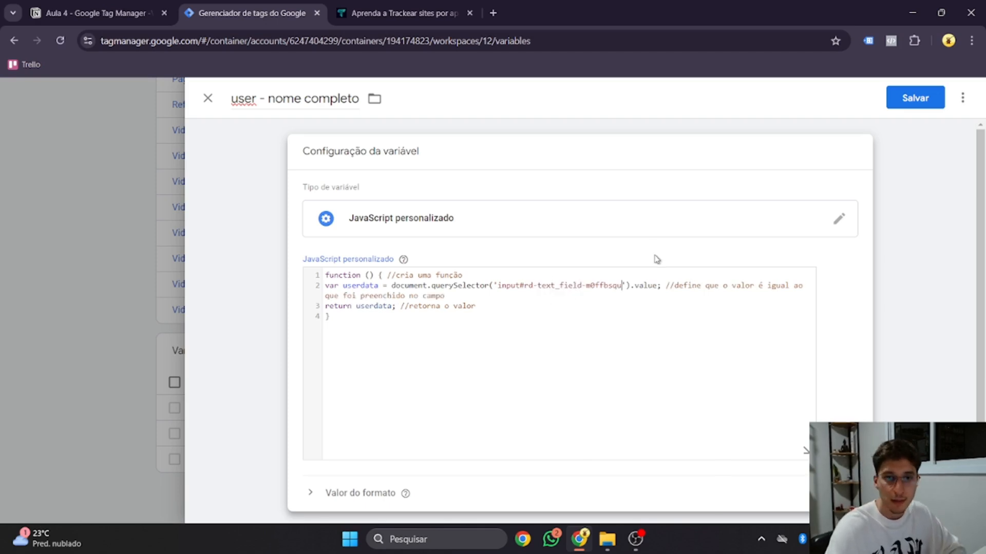
click(352, 483)
scroll(345, 488, down, 2)
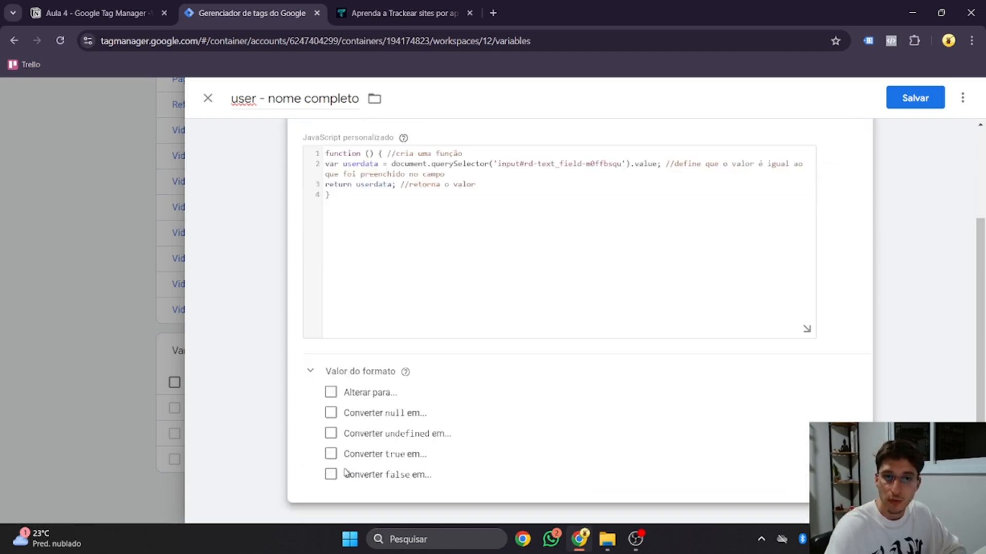
click(331, 392)
click(915, 98)
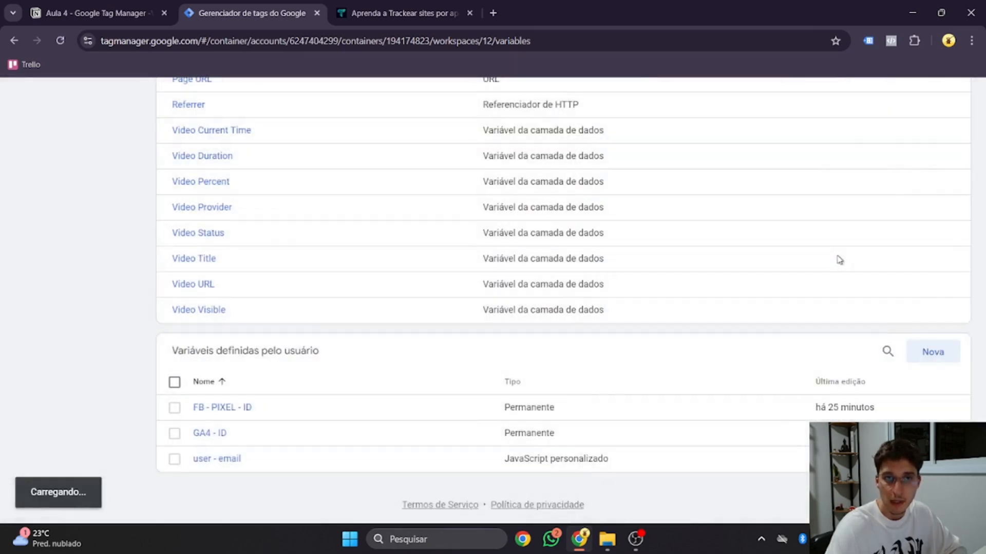
scroll(837, 257, up, 10)
Step: Start a Tag Assistant preview session of the container
click(852, 134)
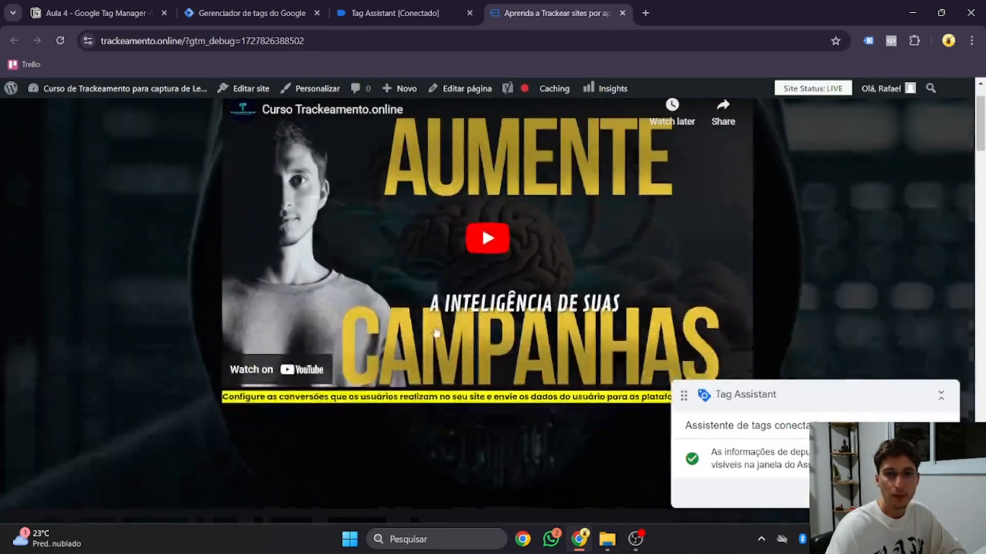
scroll(452, 287, down, 10)
scroll(449, 282, down, 20)
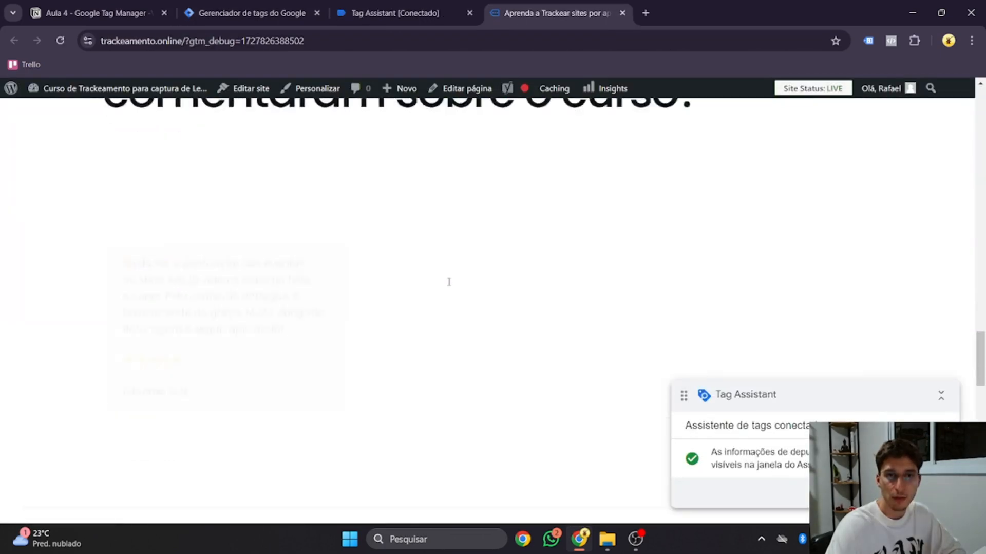
scroll(443, 285, down, 5)
Step: Fill the signup form's Email and Nome Completo fields with a test email and full name
click(297, 209)
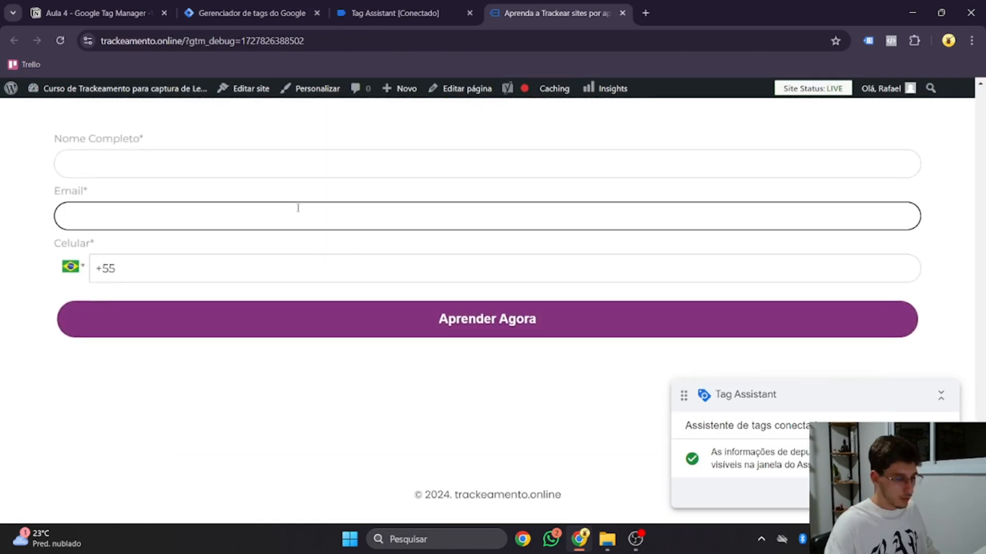
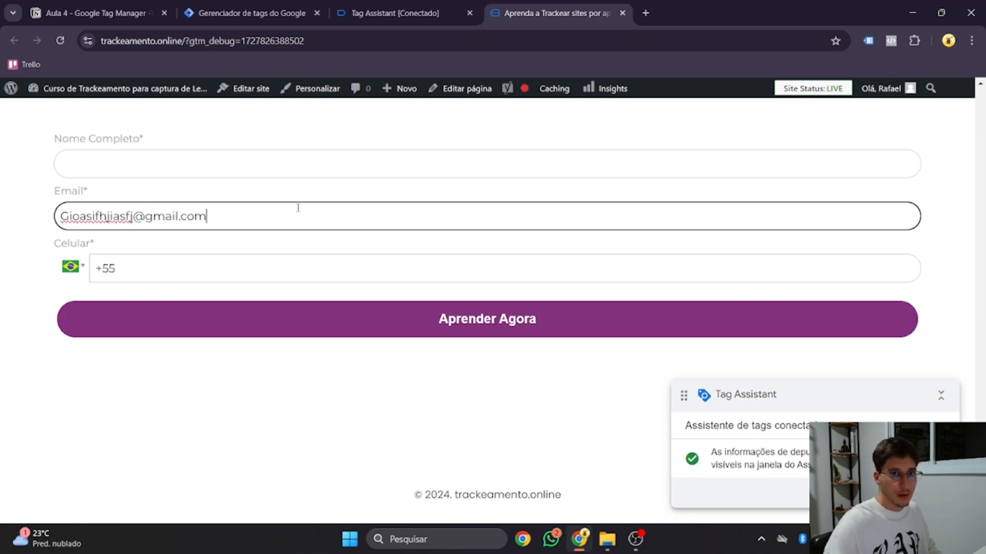
click(253, 153)
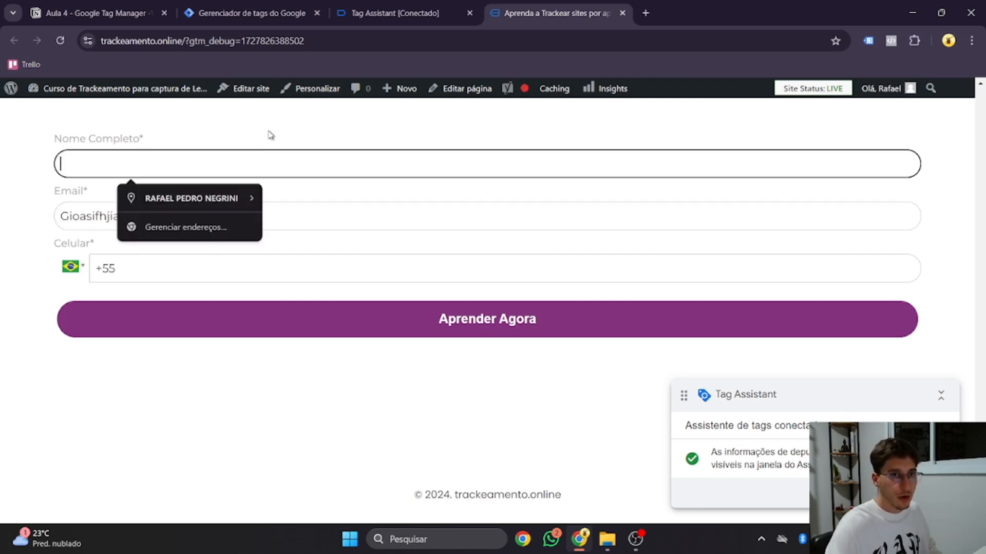
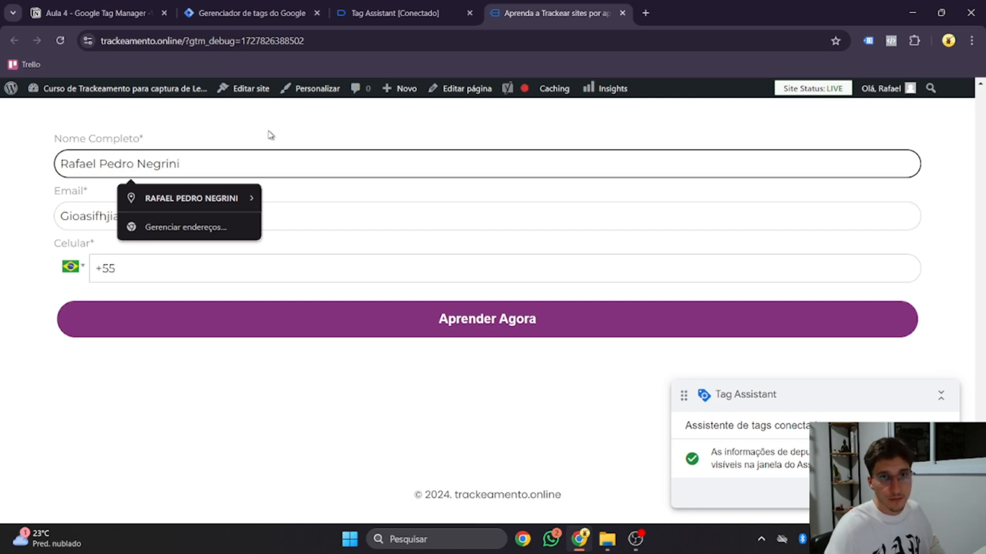
key(Escape)
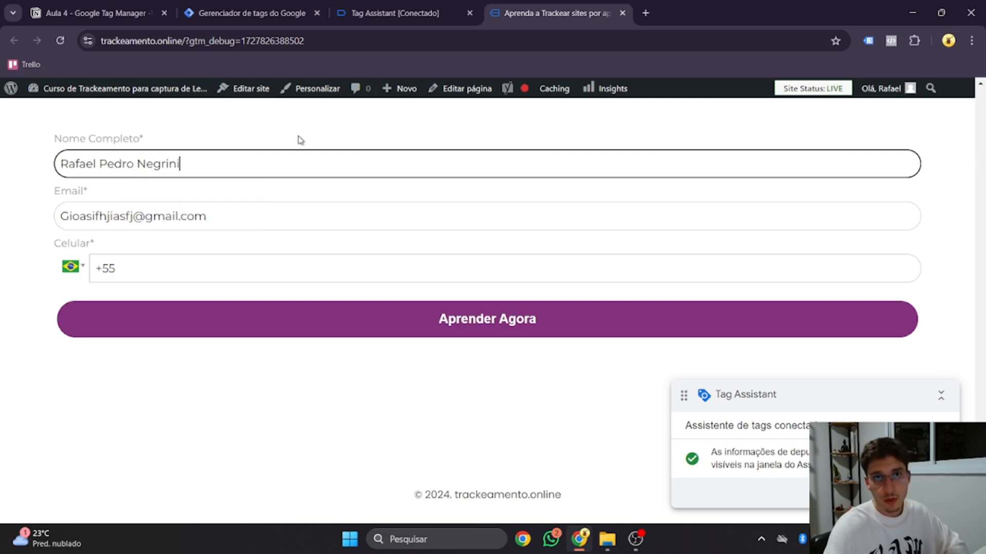
click(383, 14)
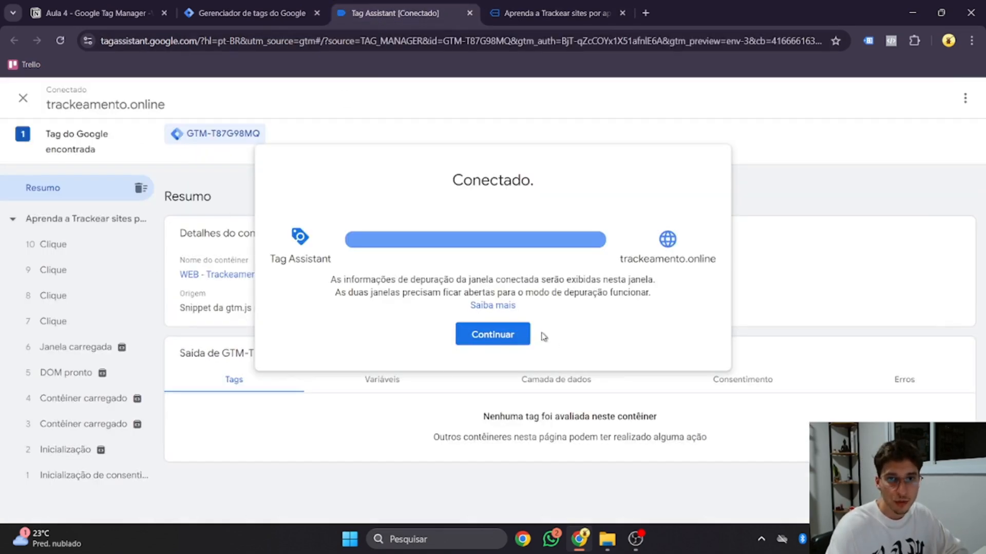
Step: Dismiss the connection notice and view the variables of click event 7
click(525, 335)
click(114, 323)
click(386, 338)
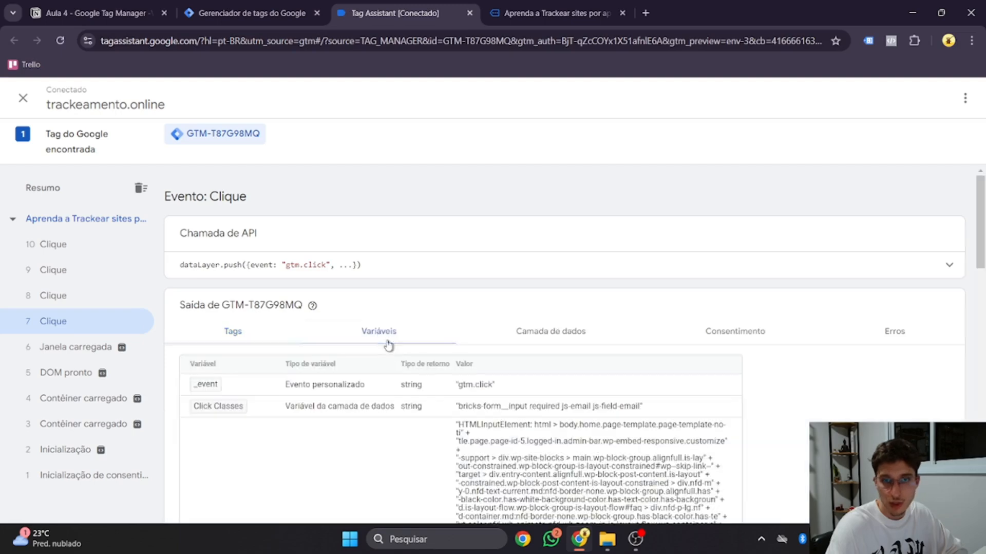
scroll(398, 353, down, 10)
scroll(398, 353, down, 7)
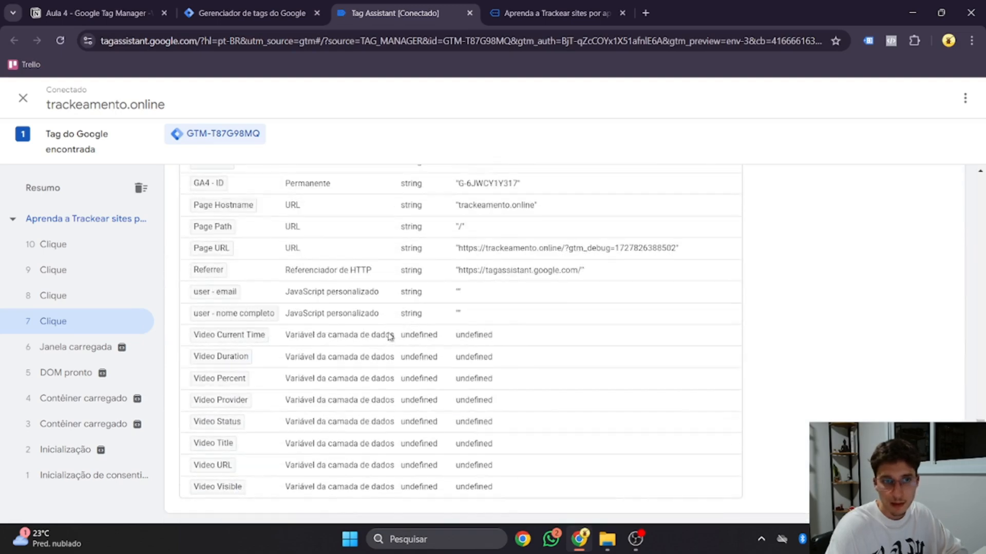
scroll(254, 275, up, 1)
scroll(263, 383, down, 1)
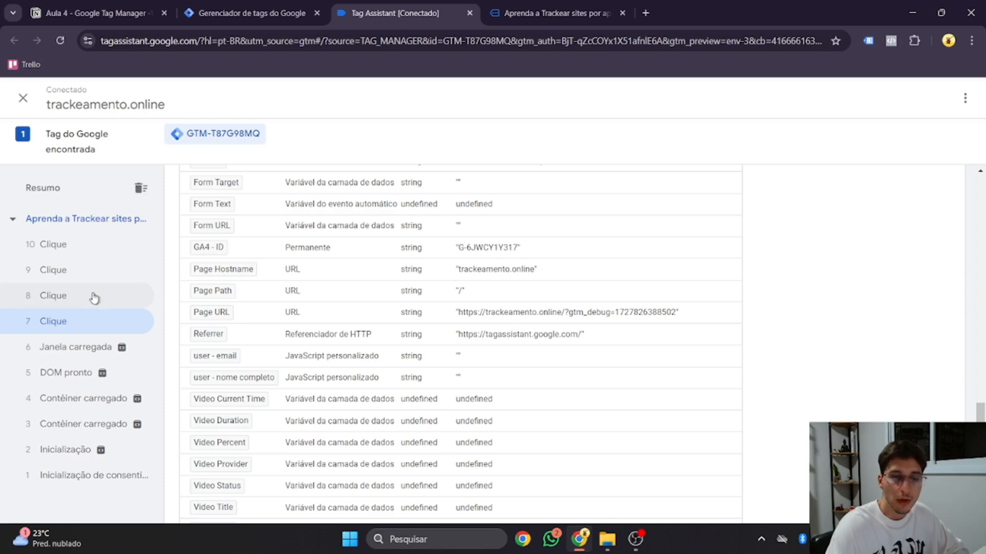
Step: Open click event 10 and highlight the captured user - email and user - nome completo values
click(59, 246)
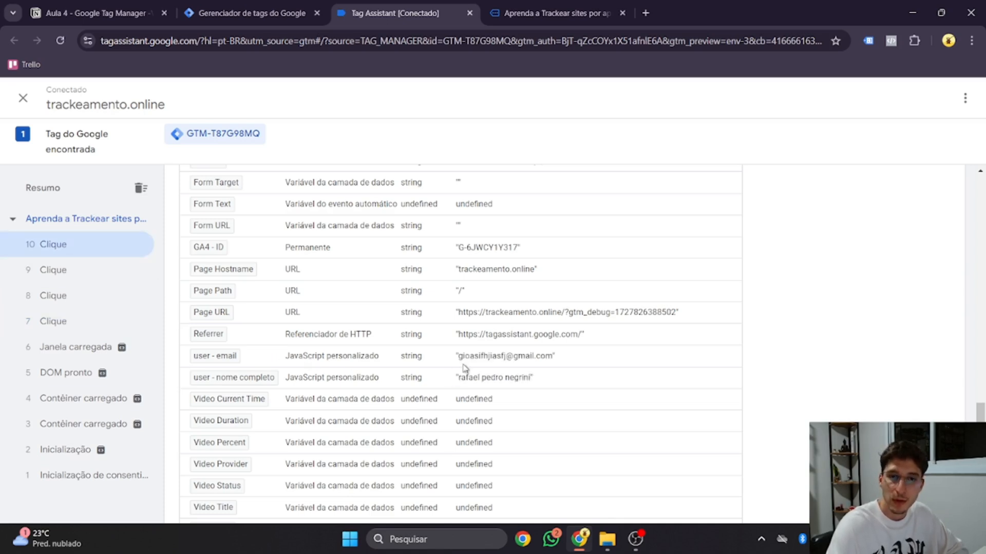
drag(459, 356, 552, 364)
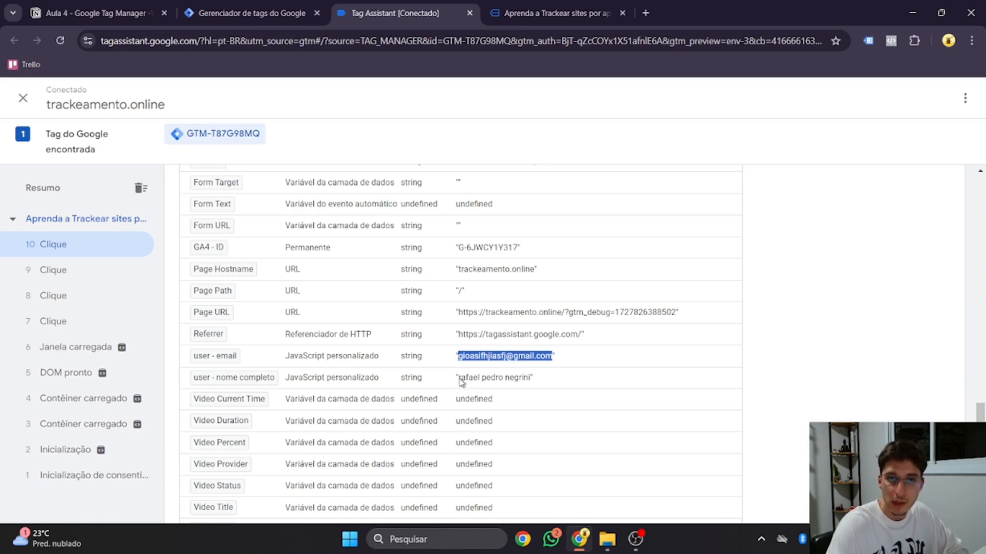
drag(459, 378, 533, 386)
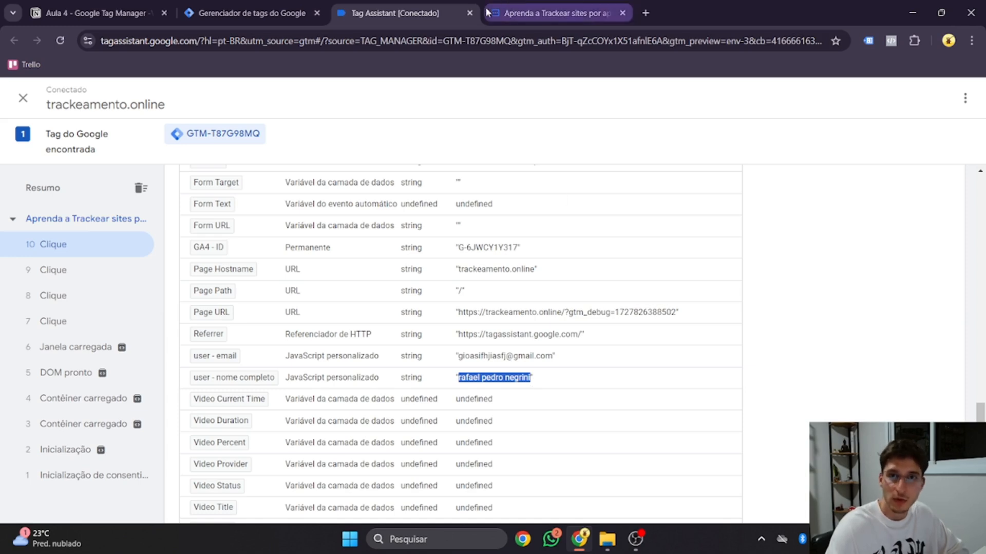
Step: Close the test tabs and tick off the full-name variable task in Notion
click(471, 15)
click(469, 12)
click(97, 13)
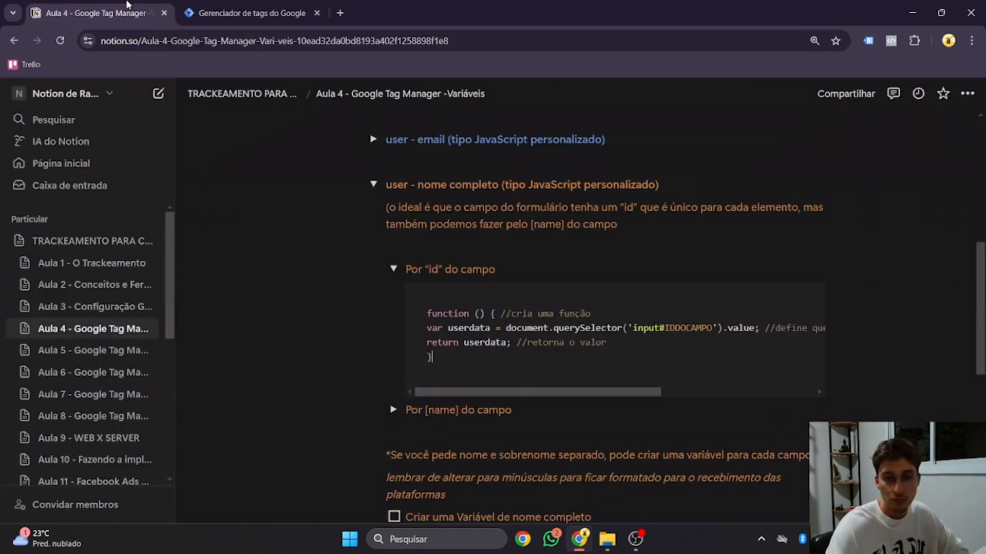
click(394, 277)
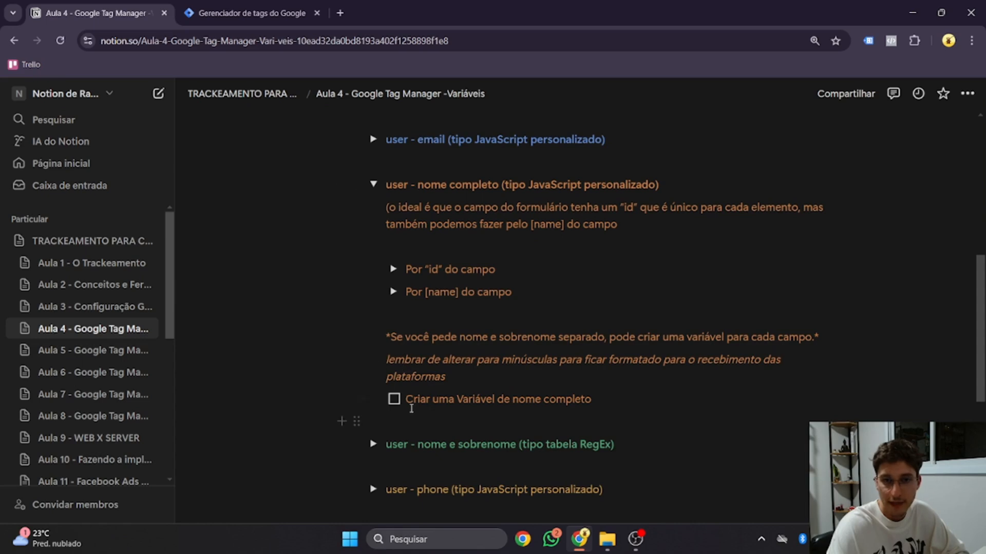
click(394, 399)
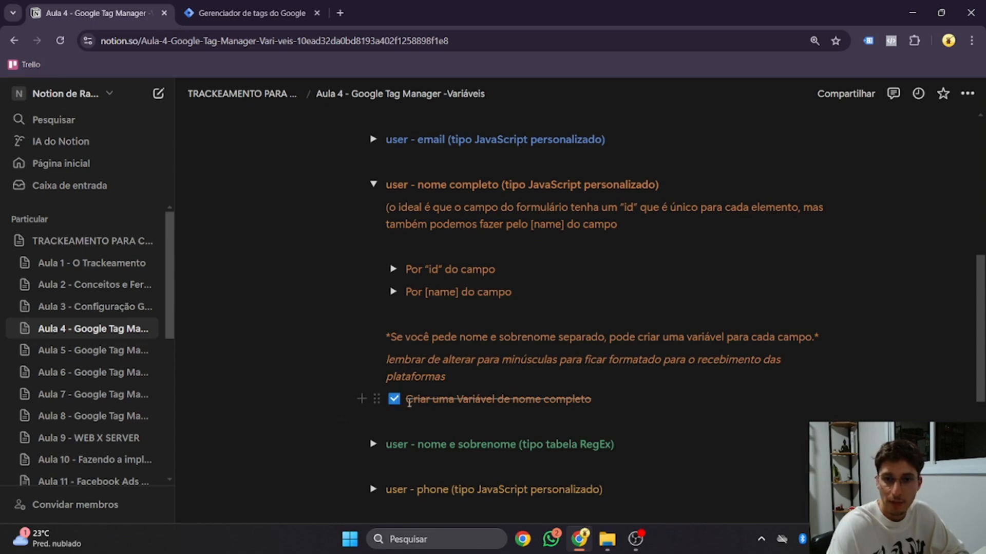
click(374, 191)
Step: Expand the 'user - nome e sobrenome' and '1. user - firstname' notes
scroll(434, 216, up, 1)
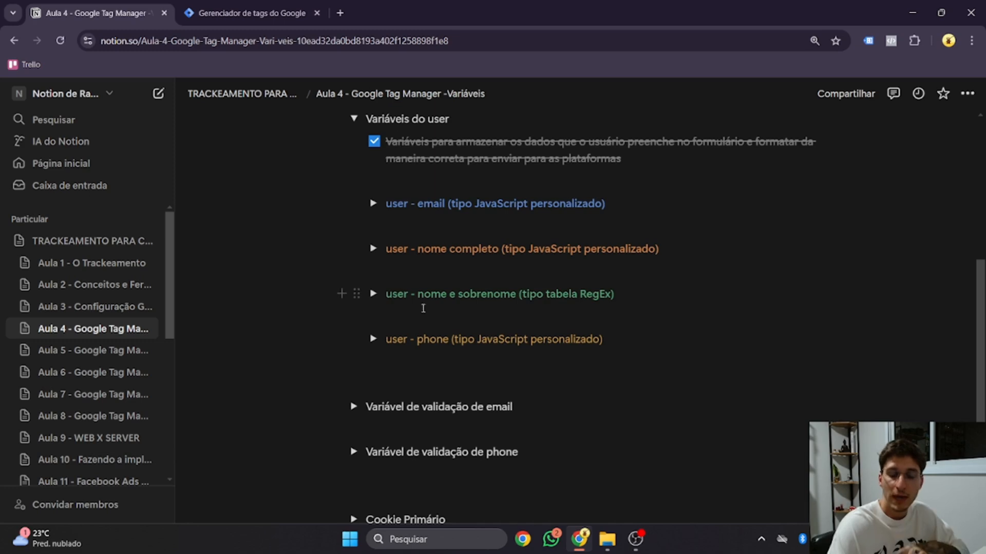
drag(418, 293, 449, 296)
click(373, 294)
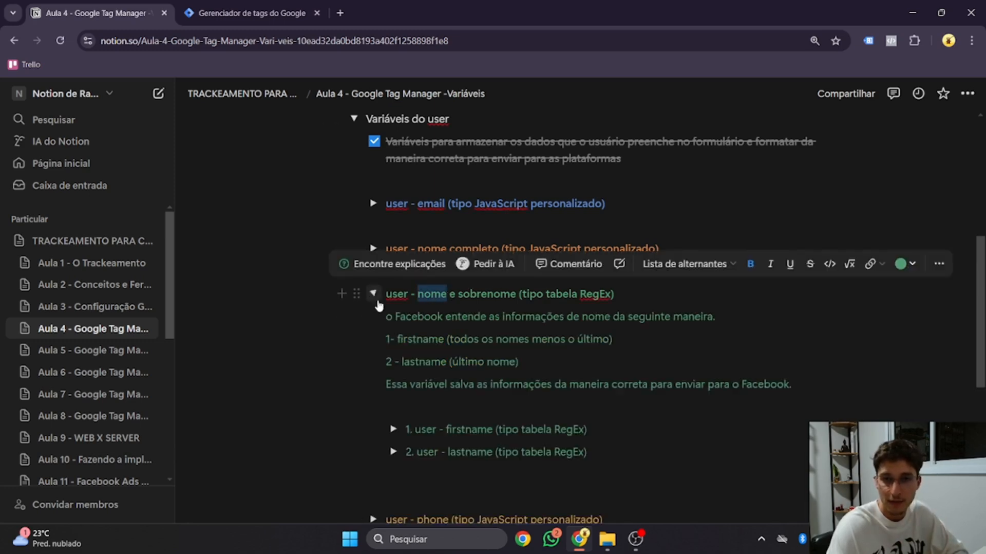
click(669, 232)
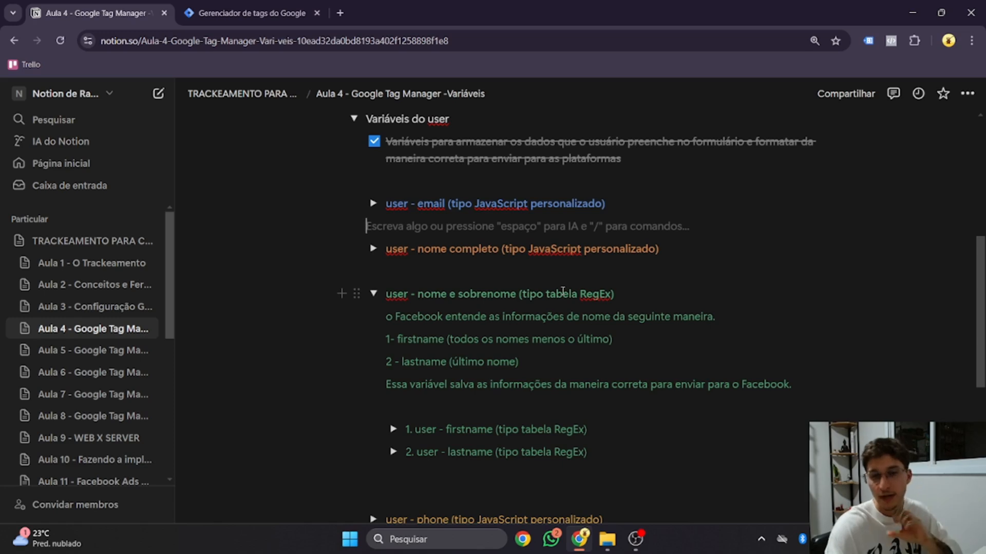
scroll(565, 300, down, 3)
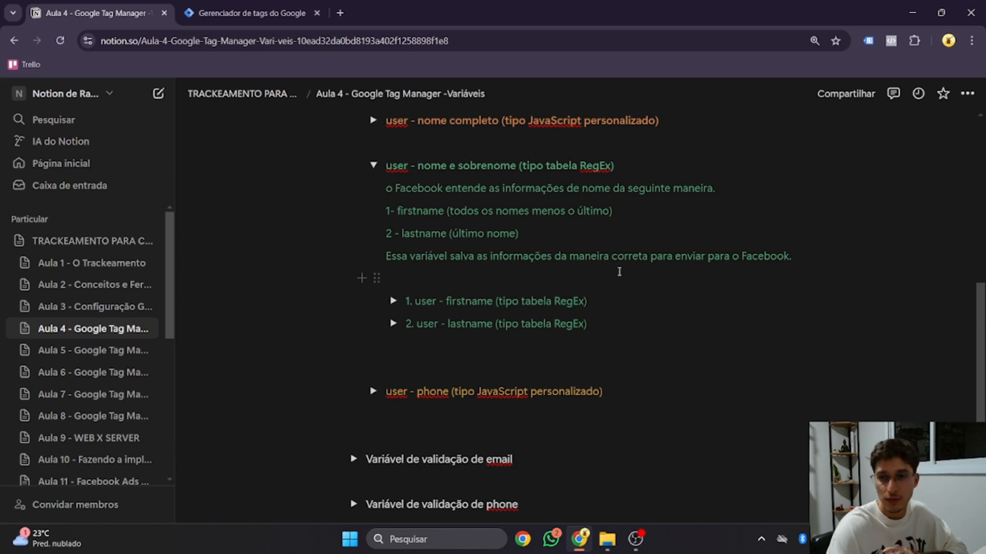
click(394, 301)
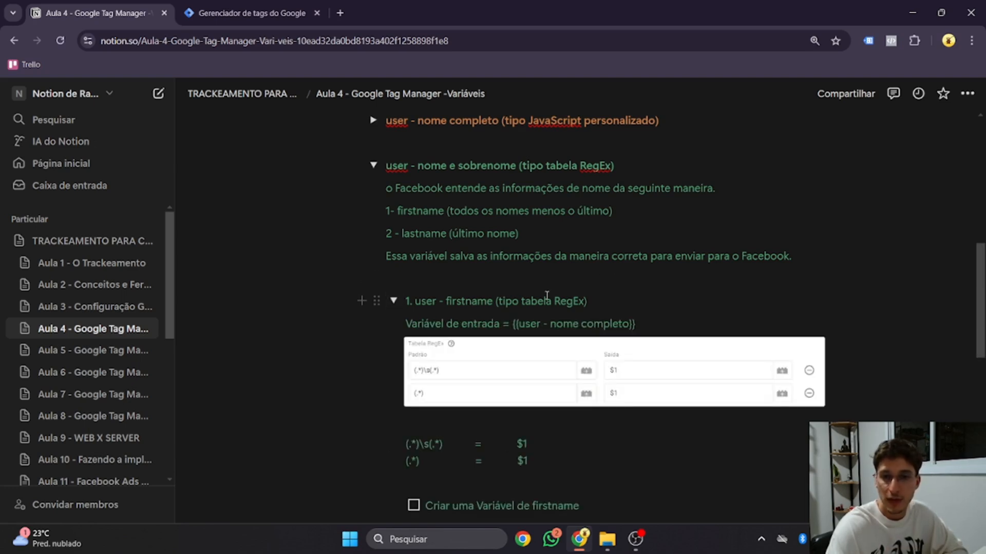
scroll(598, 298, down, 2)
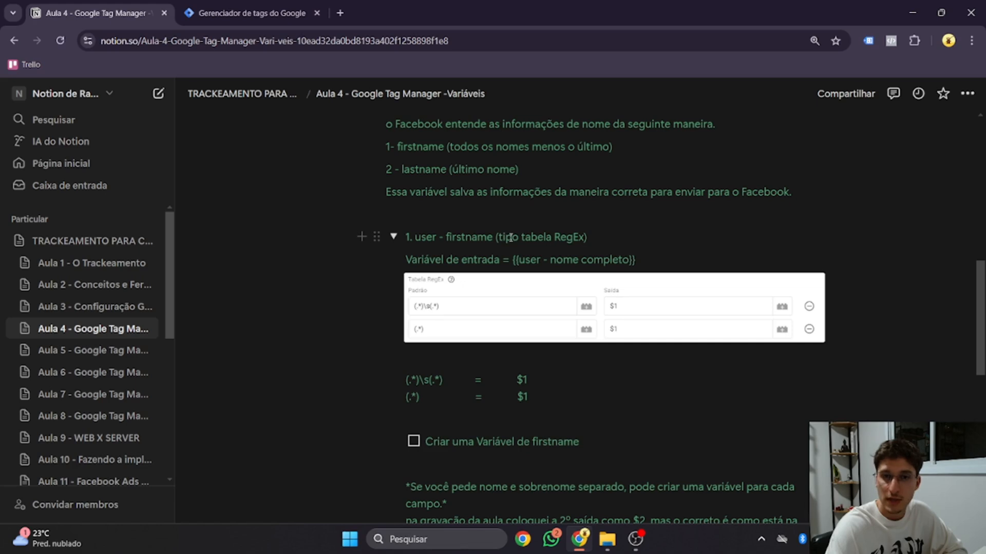
Step: Create a new user-defined variable of type Tabela RegEx
drag(519, 236, 585, 237)
click(259, 11)
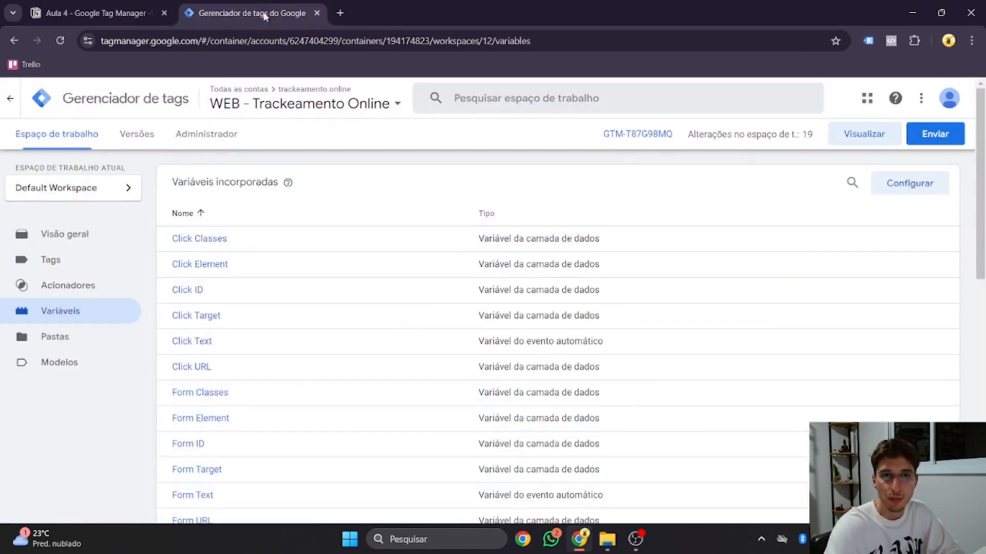
scroll(441, 265, down, 15)
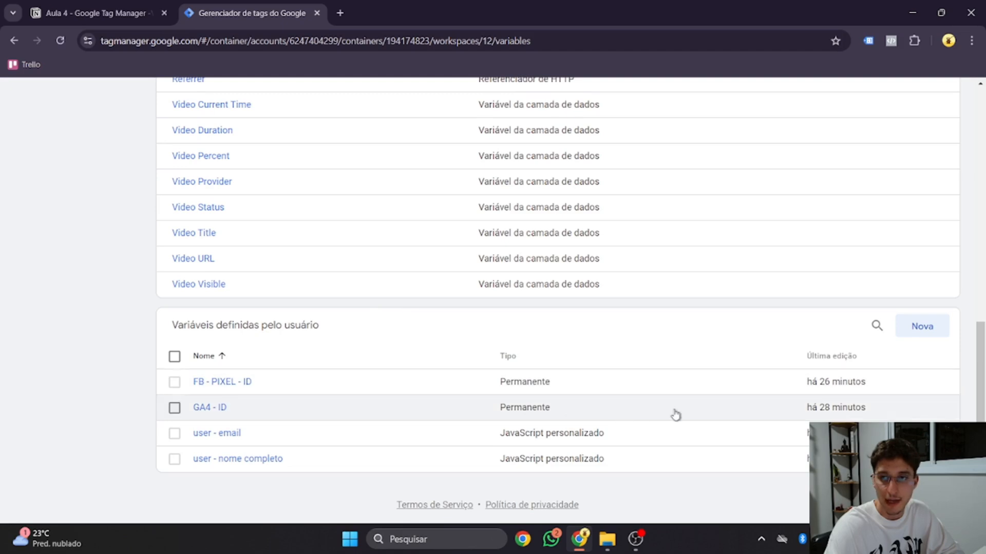
click(914, 334)
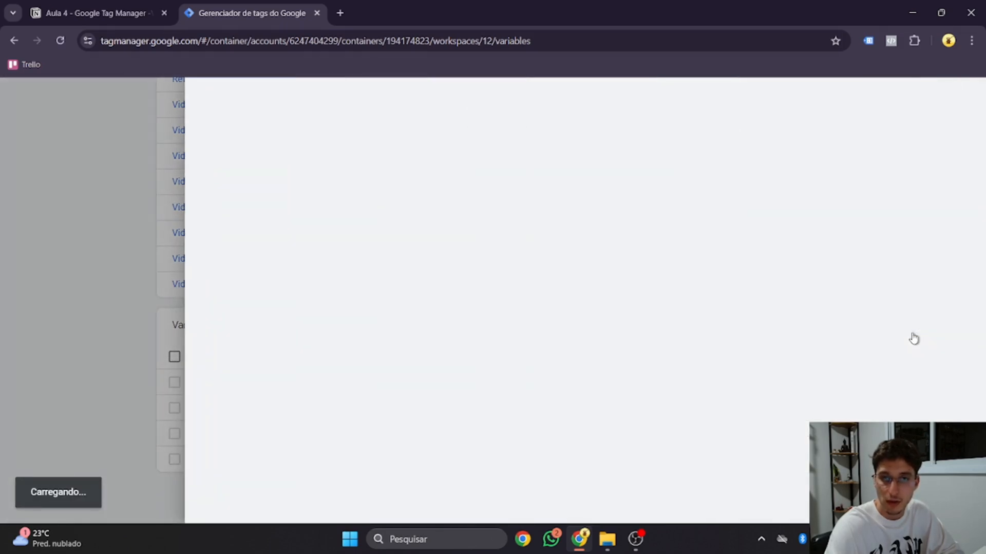
click(548, 210)
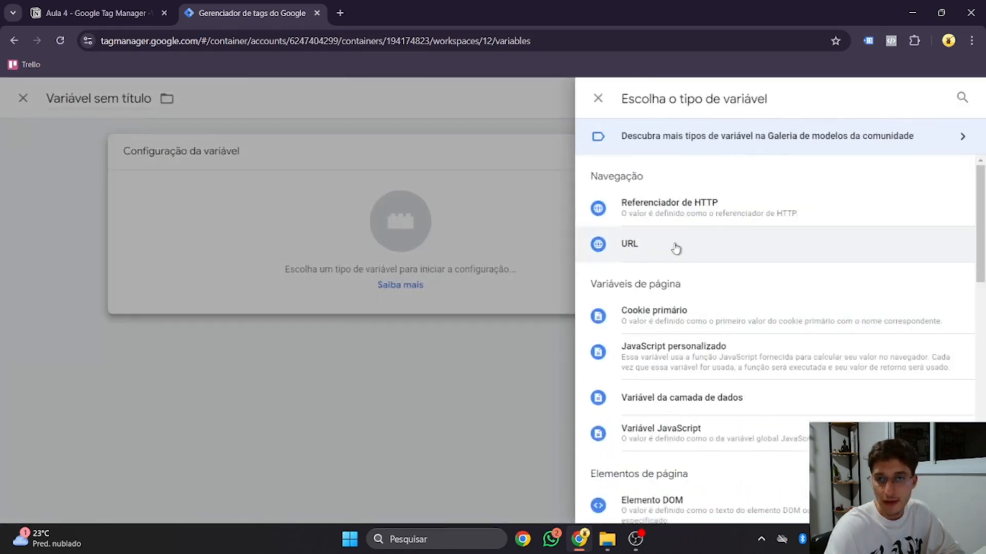
scroll(676, 247, down, 8)
scroll(686, 265, down, 5)
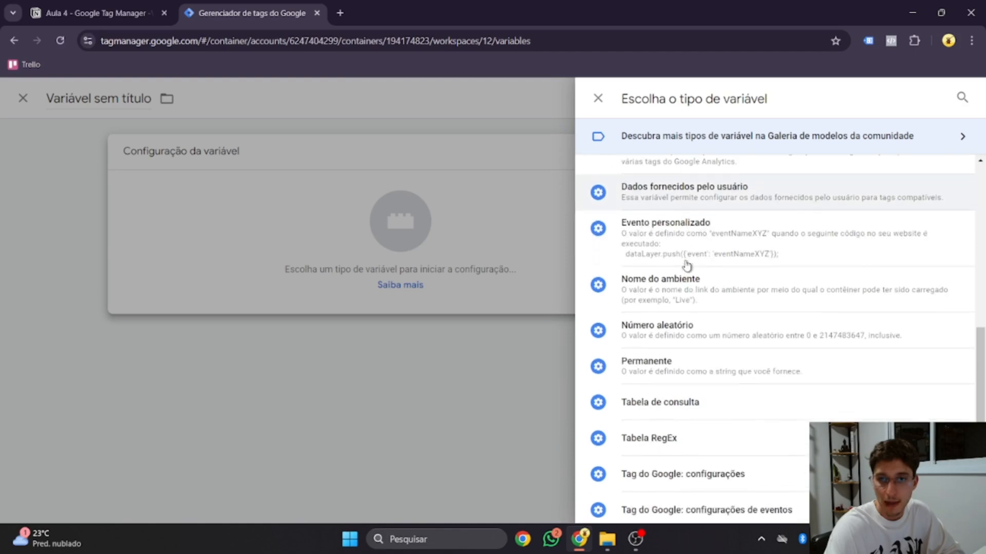
scroll(698, 276, up, 3)
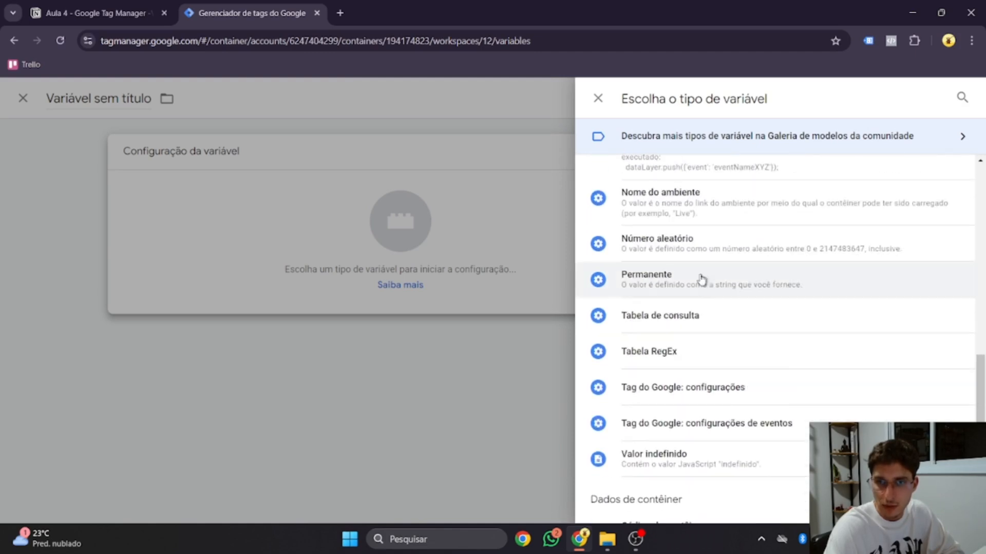
click(663, 355)
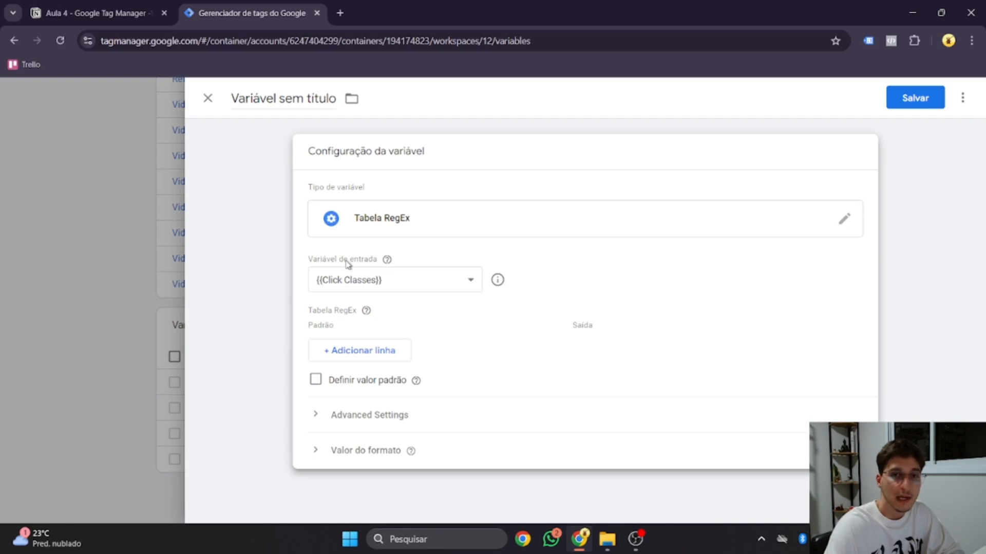
Step: Set the input variable to {{user - nome completo}} and add a first pattern row
click(133, 12)
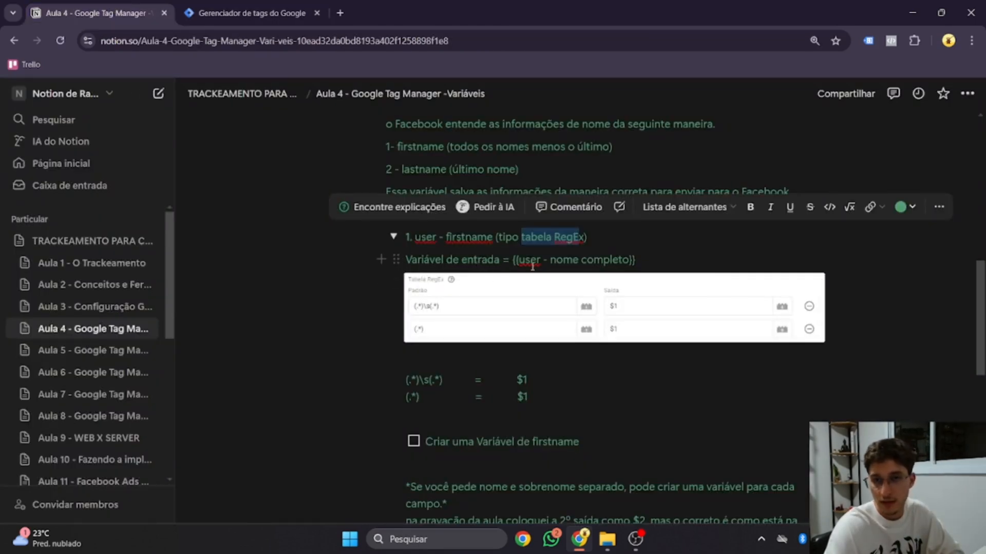
click(247, 13)
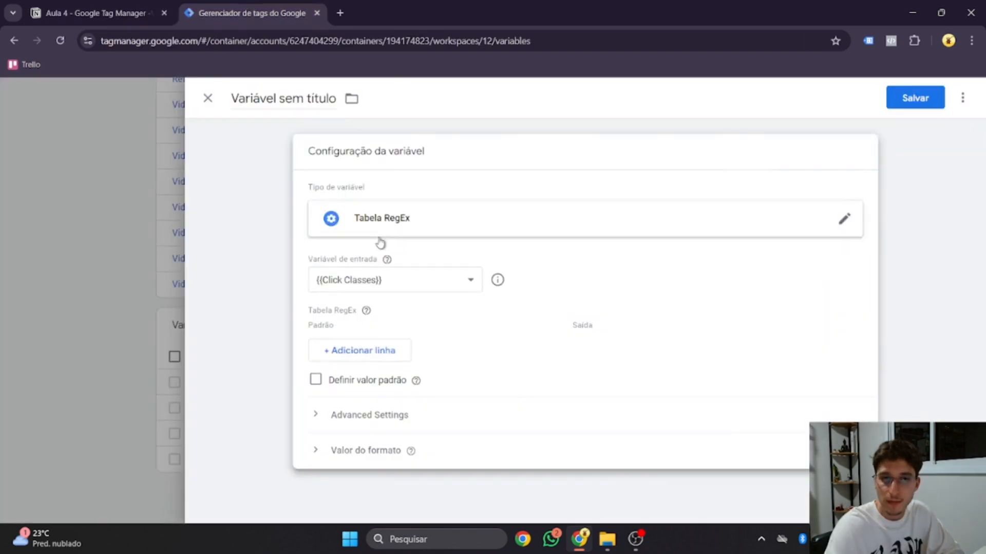
click(392, 286)
scroll(388, 255, down, 5)
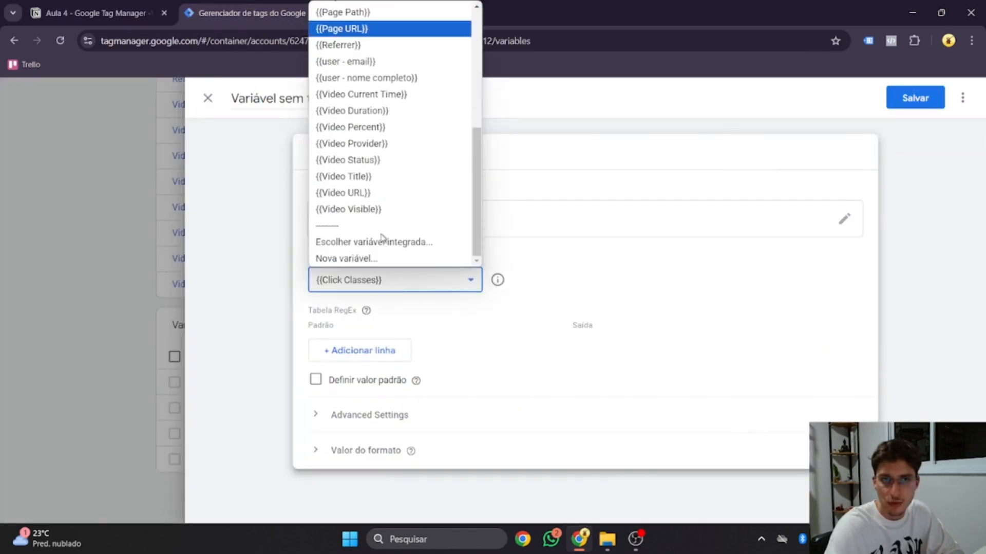
scroll(375, 210, up, 3)
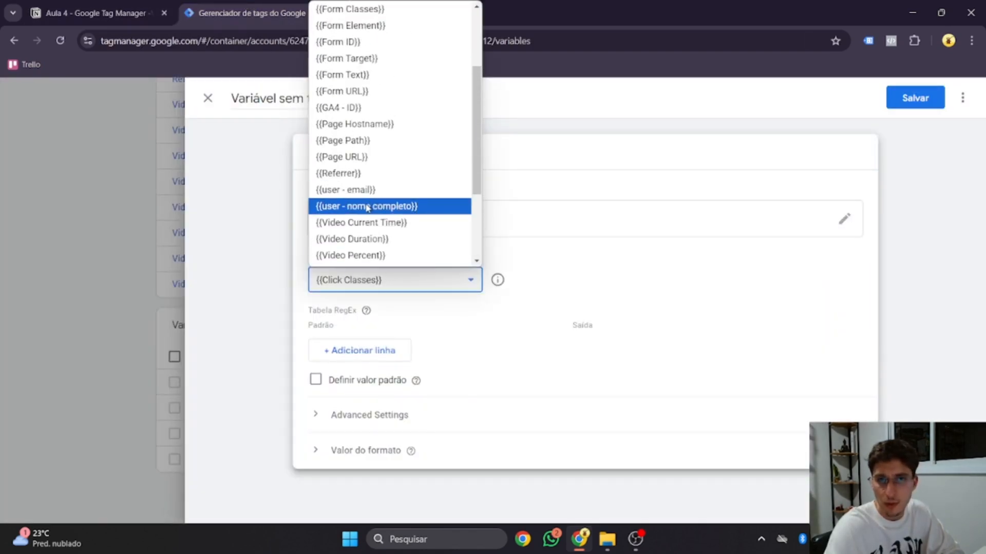
click(373, 206)
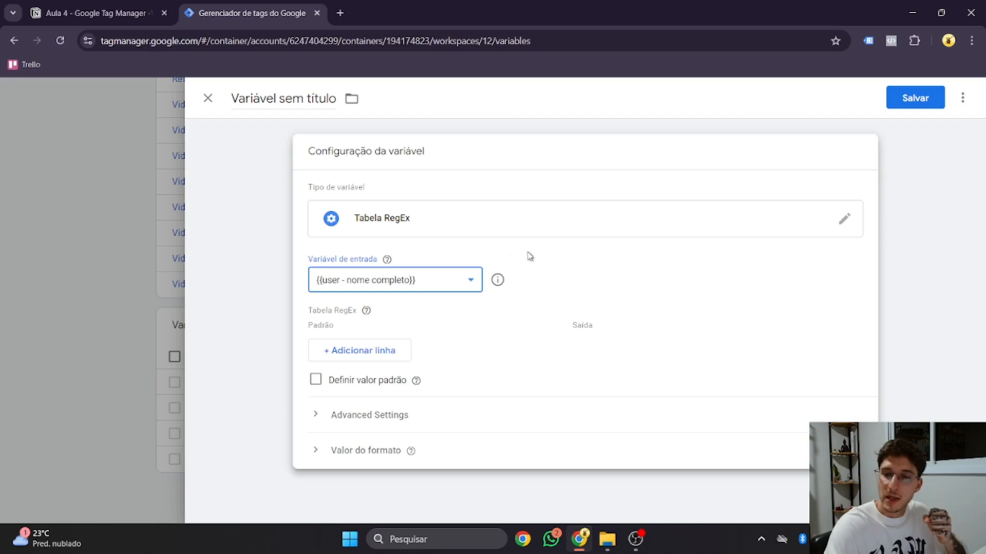
click(520, 296)
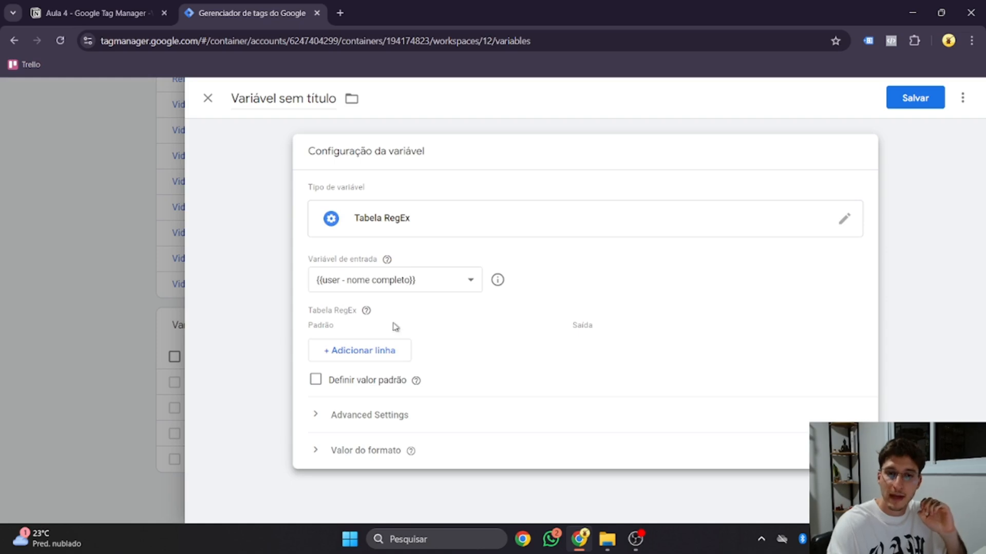
click(377, 356)
Step: Add a second row and fill the patterns (.*)\s(.*) and (.*) from the notes
click(377, 383)
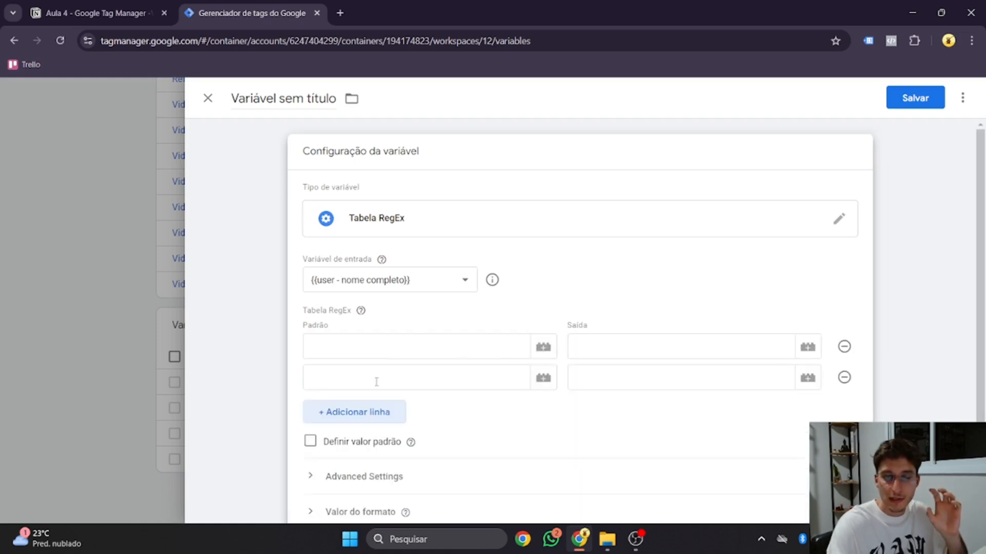
click(102, 13)
drag(406, 379, 446, 379)
key(ctrl+c)
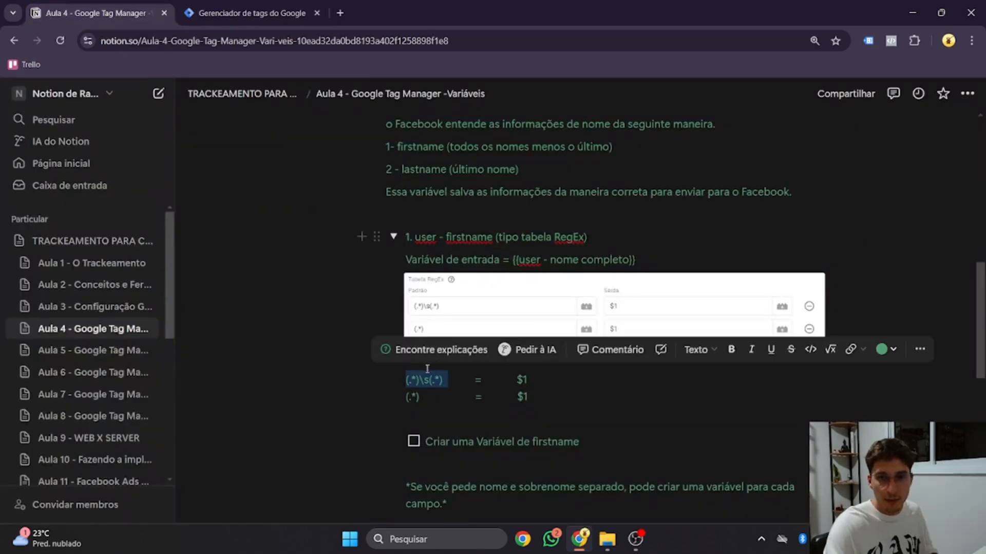
click(309, 12)
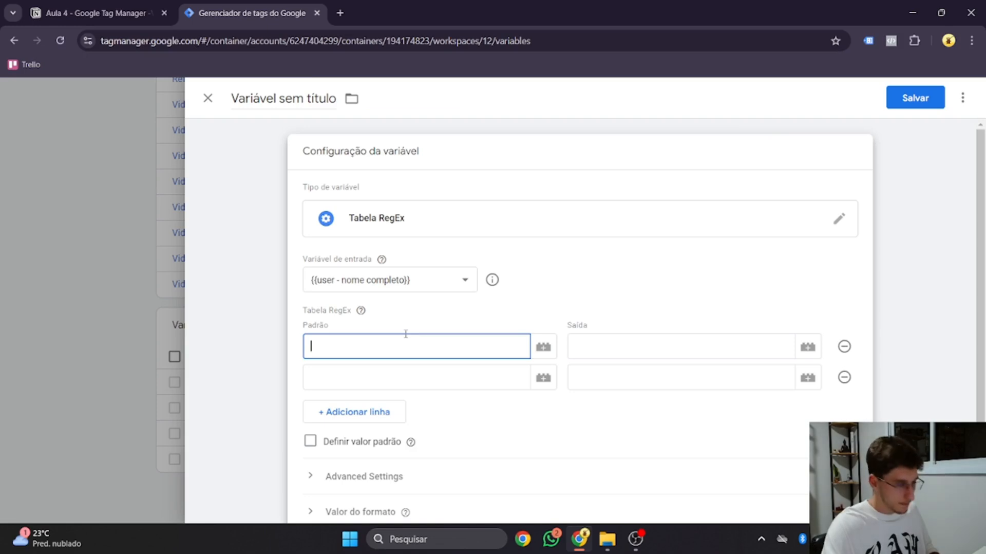
key(ctrl+v)
click(103, 13)
drag(425, 397, 406, 399)
key(ctrl+Tab)
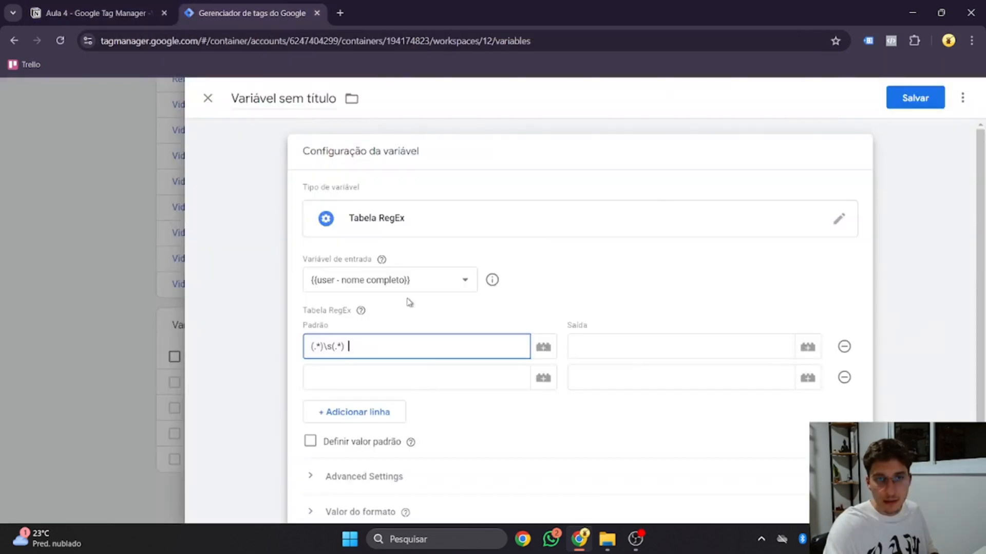
click(406, 377)
text((.*))
Step: Enter $1 as the output for both pattern rows
key(ctrl+Tab)
click(668, 419)
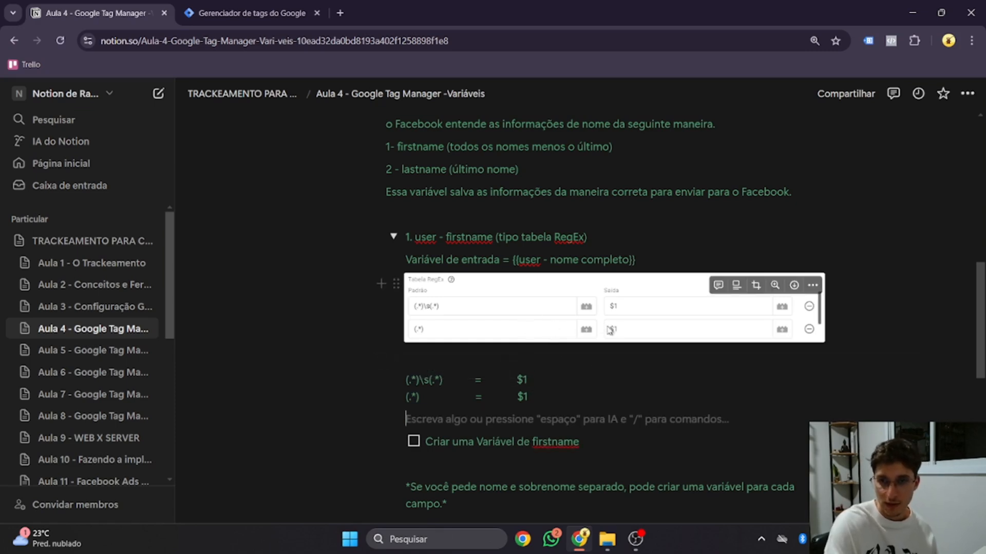
key(ctrl+Tab)
click(605, 349)
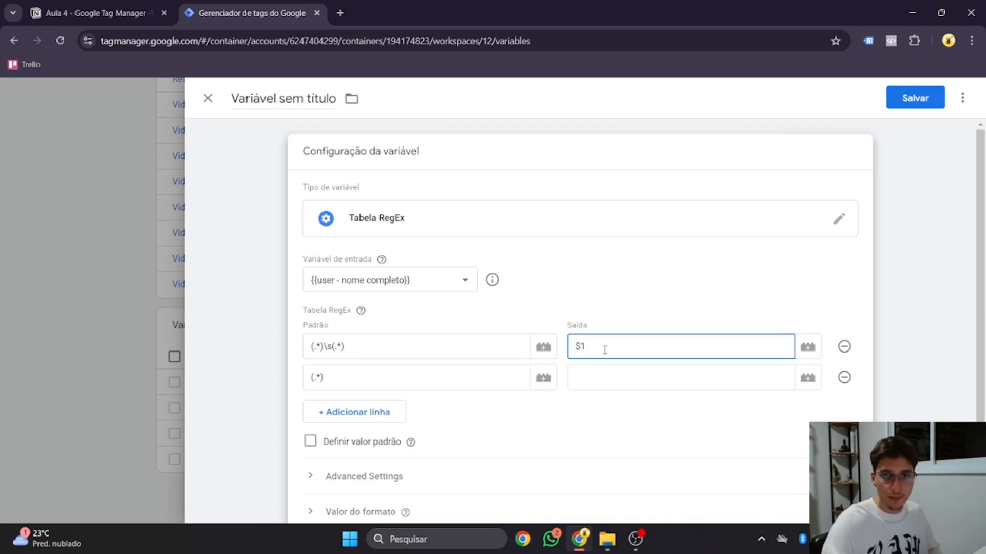
click(586, 380)
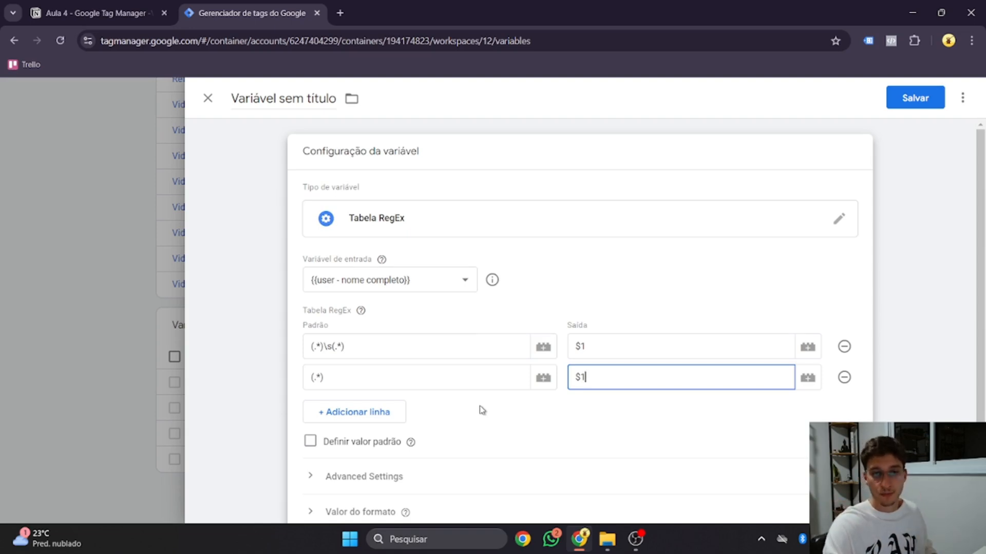
scroll(482, 410, down, 1)
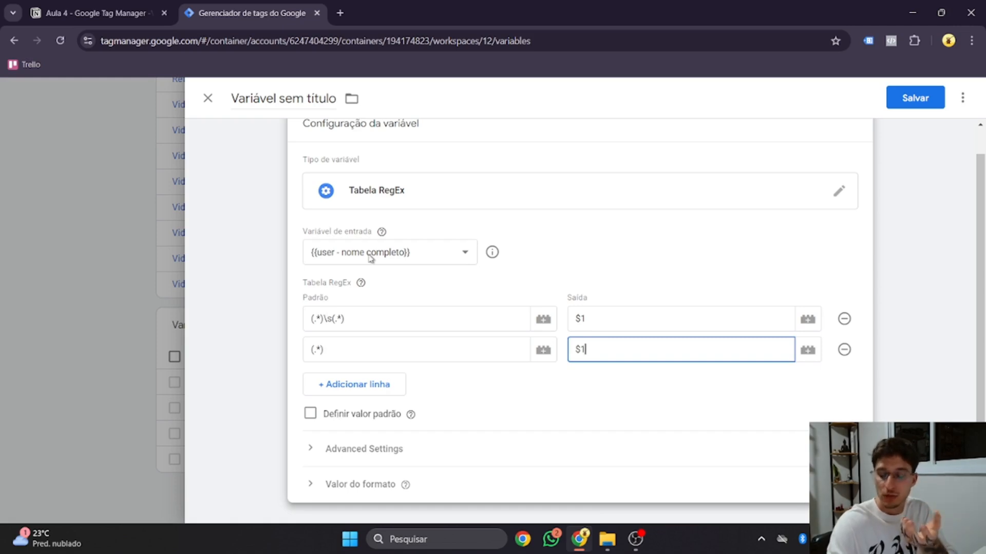
scroll(371, 257, up, 1)
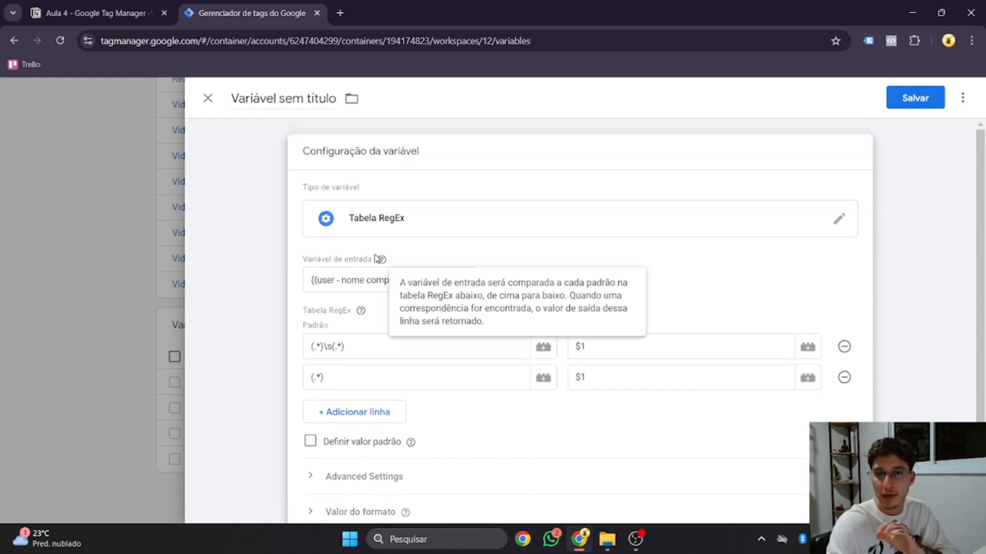
Step: Rename the untitled variable to 'user - first name (Facebook)' and save it
double_click(284, 99)
click(284, 98)
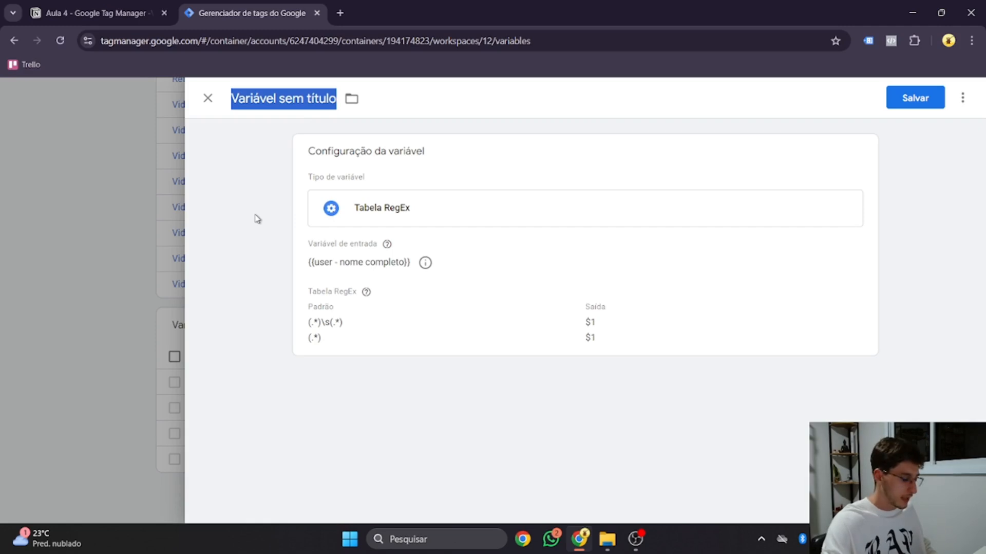
text(user )
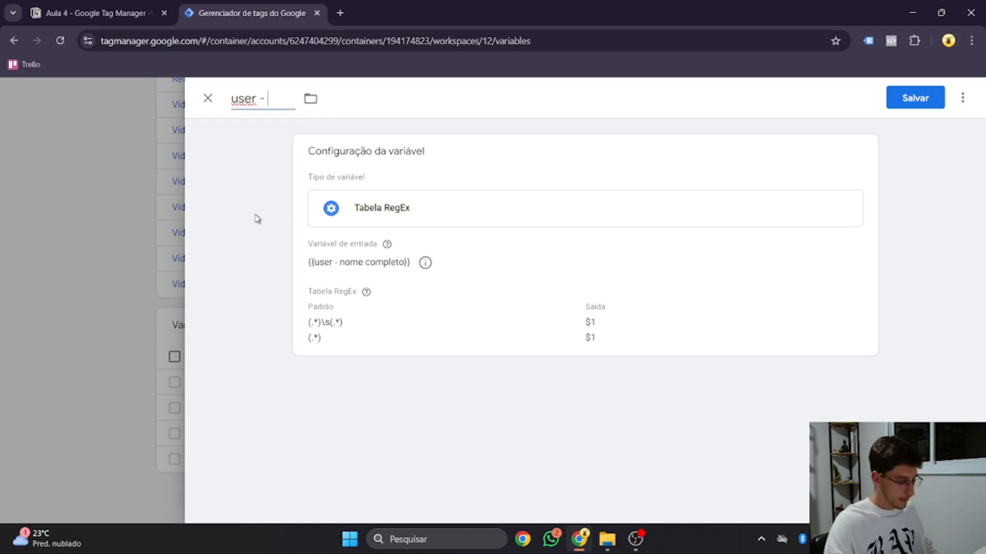
text(- first nam)
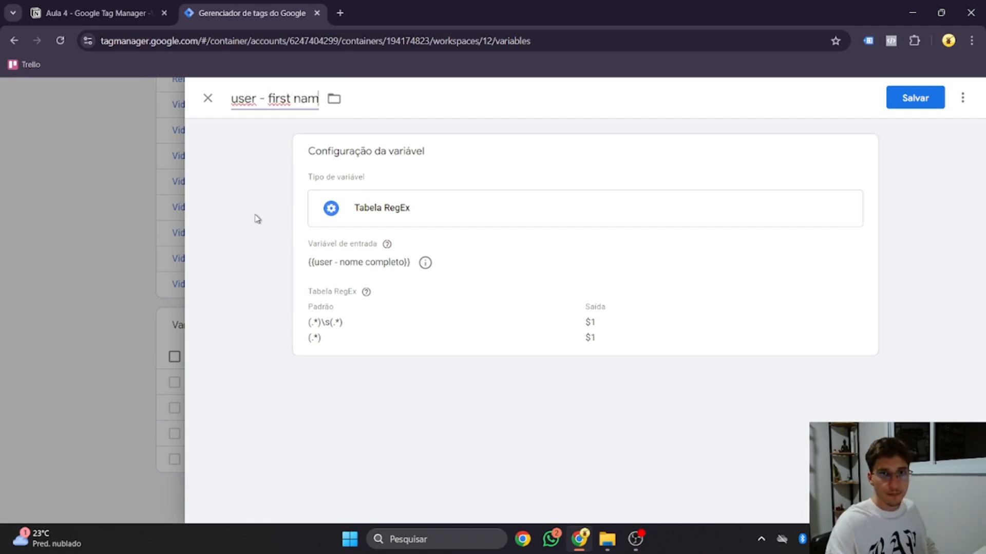
text(e (Faceboo)
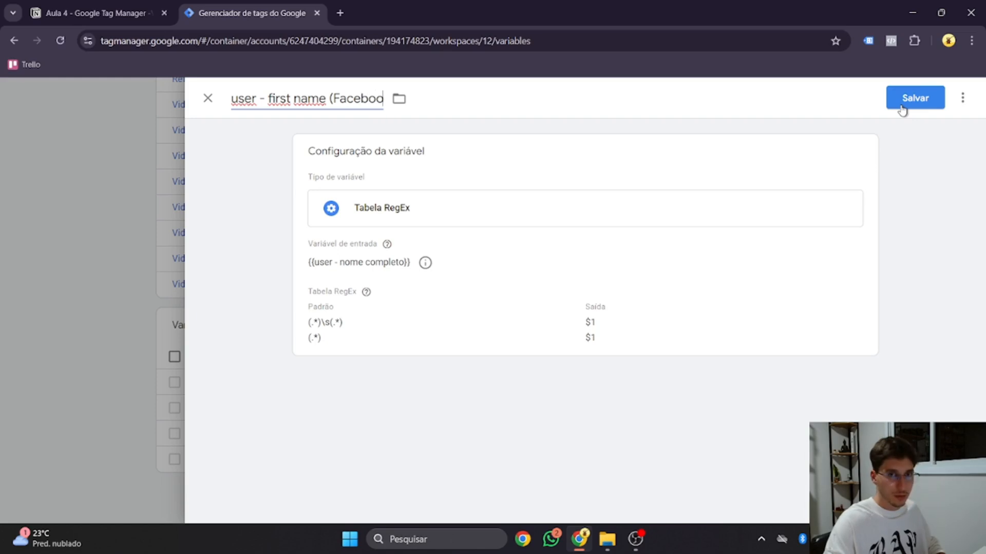
text(k))
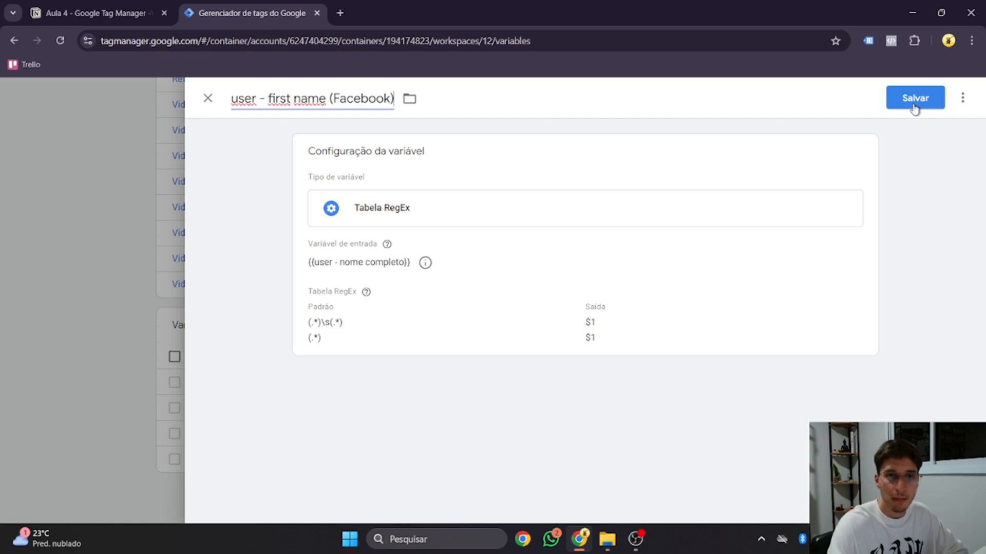
click(914, 109)
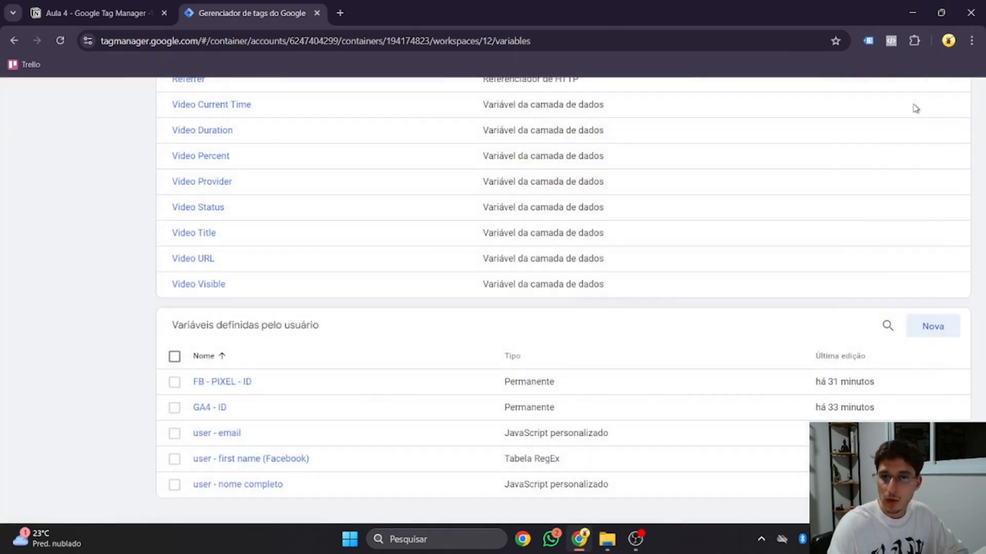
Step: Tick off 'Criar uma Variável de firstname' in Notion, collapse its notes and expand '2. user - lastname'
click(97, 4)
scroll(411, 380, down, 1)
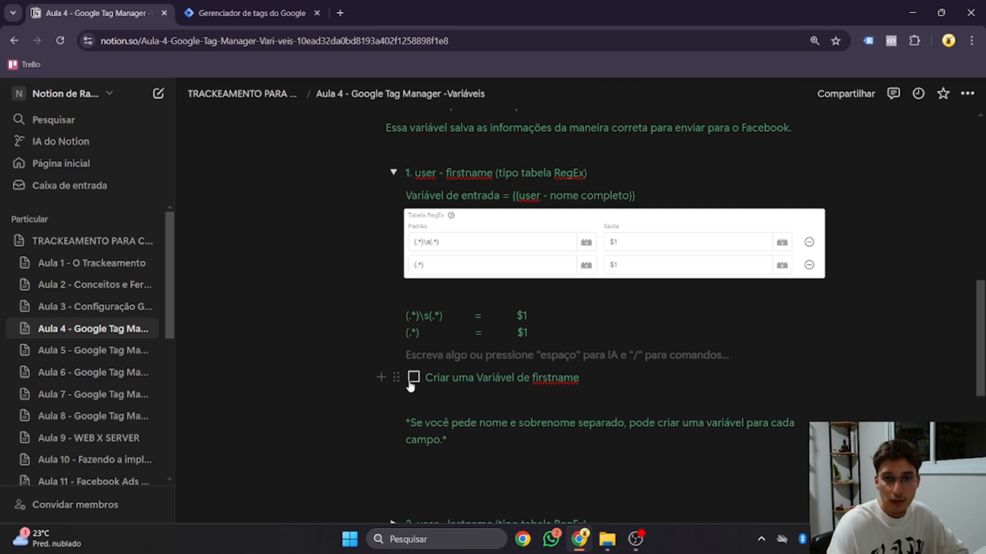
click(414, 377)
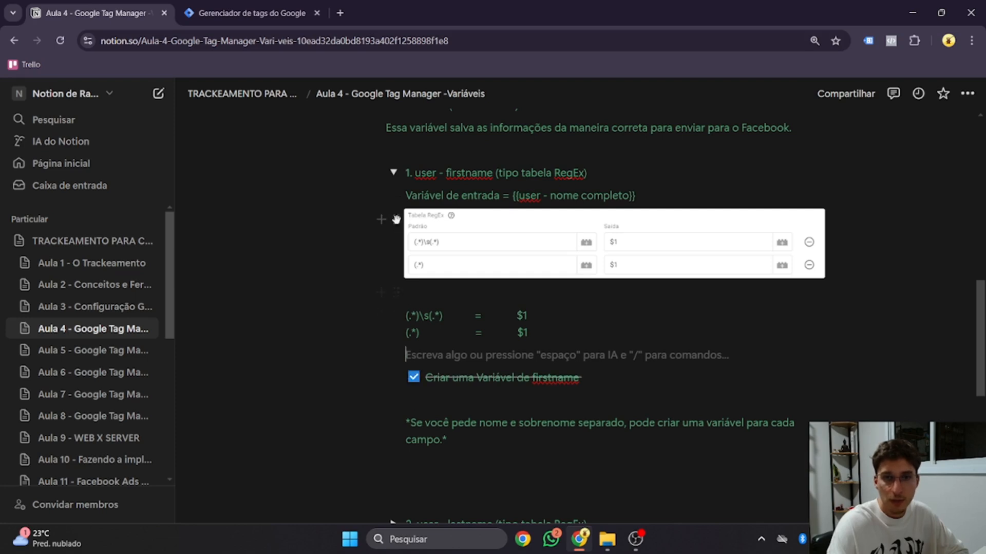
click(394, 173)
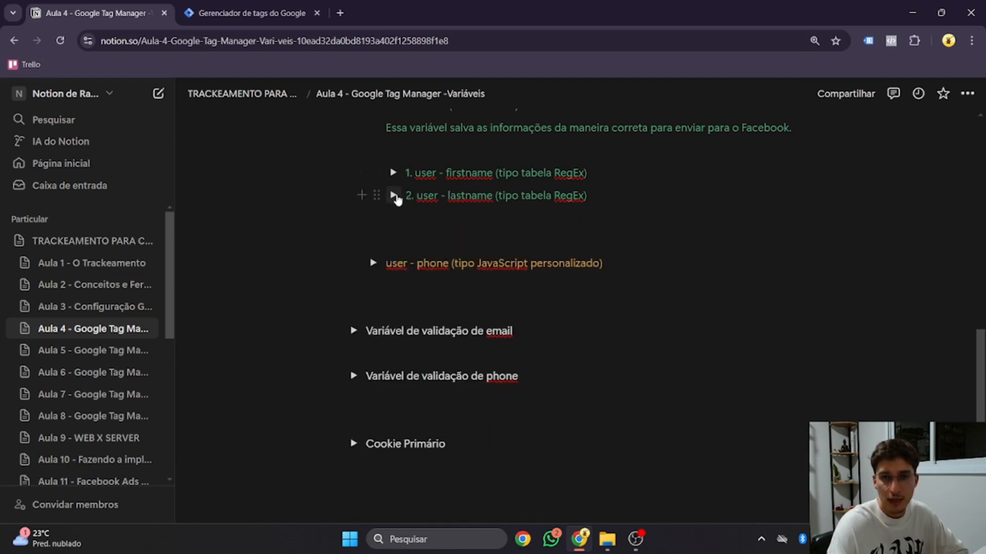
click(394, 195)
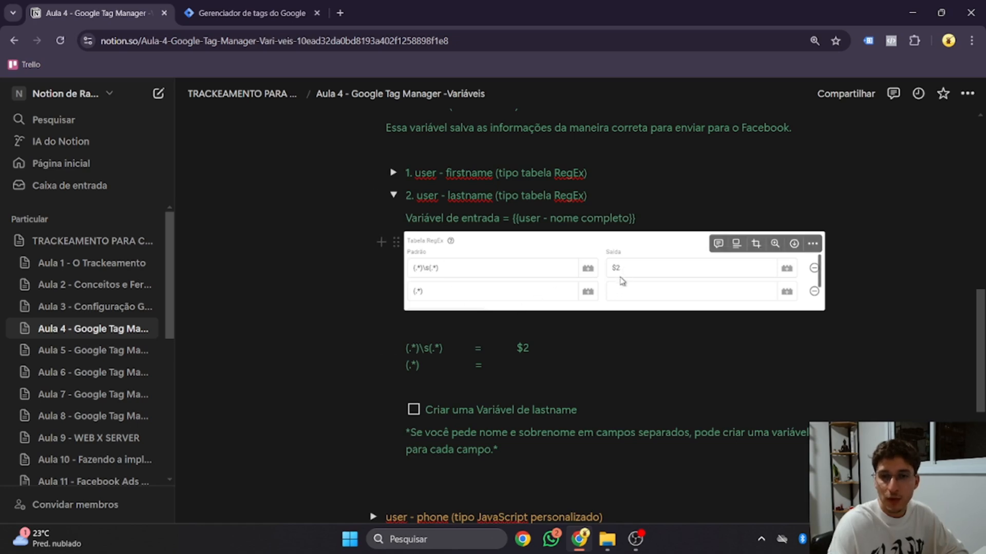
click(251, 12)
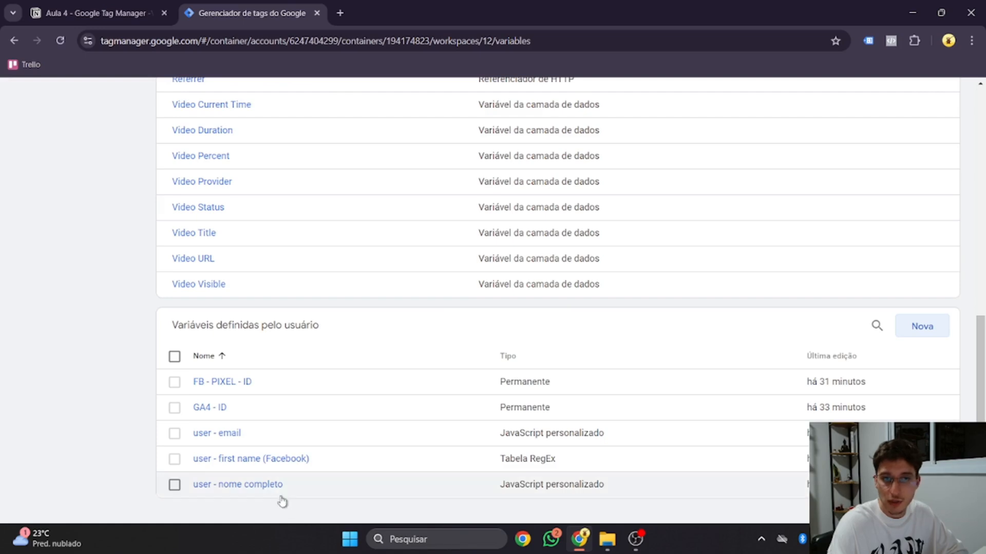
Step: Copy the 'user - first name (Facebook)' variable and rename the copy to 'user - last name (Facebook)'
click(260, 458)
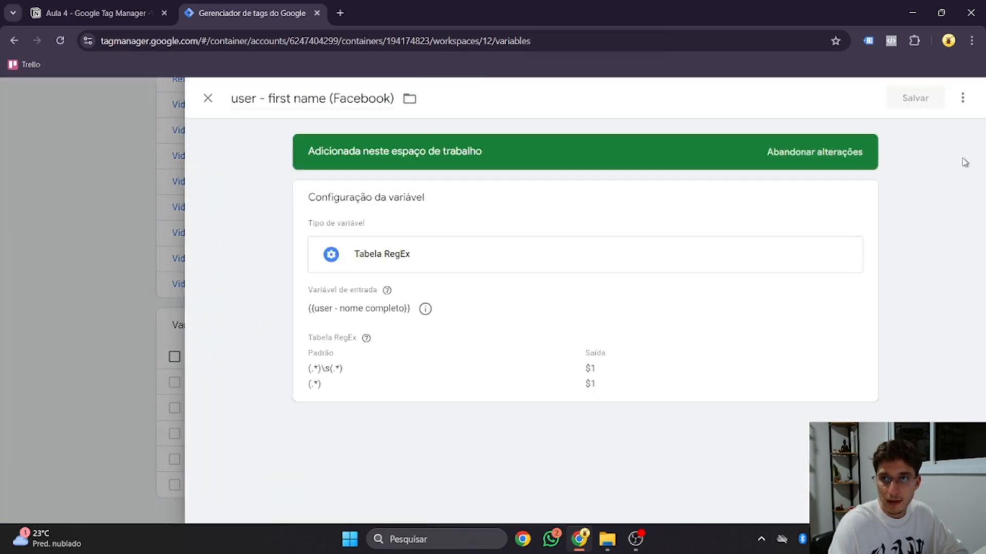
click(962, 99)
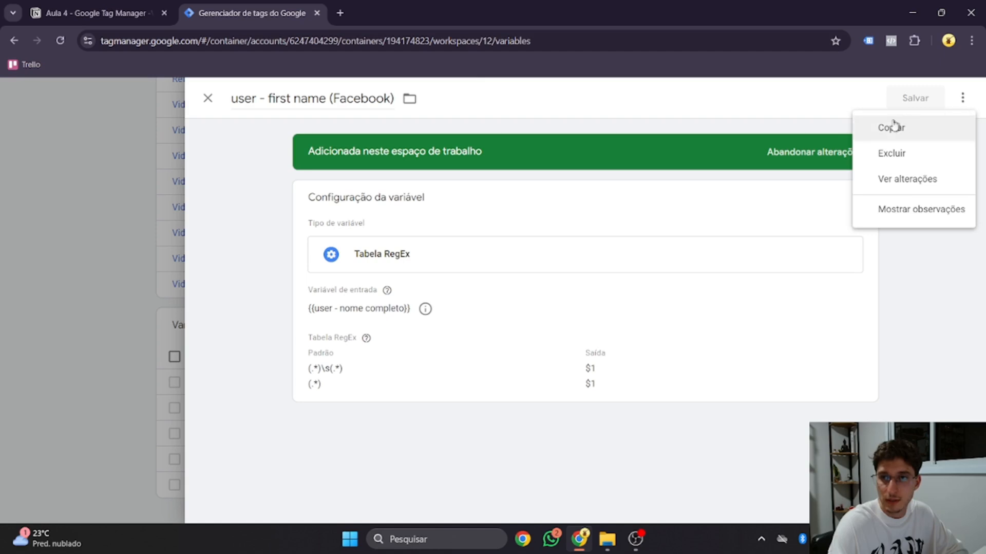
click(882, 129)
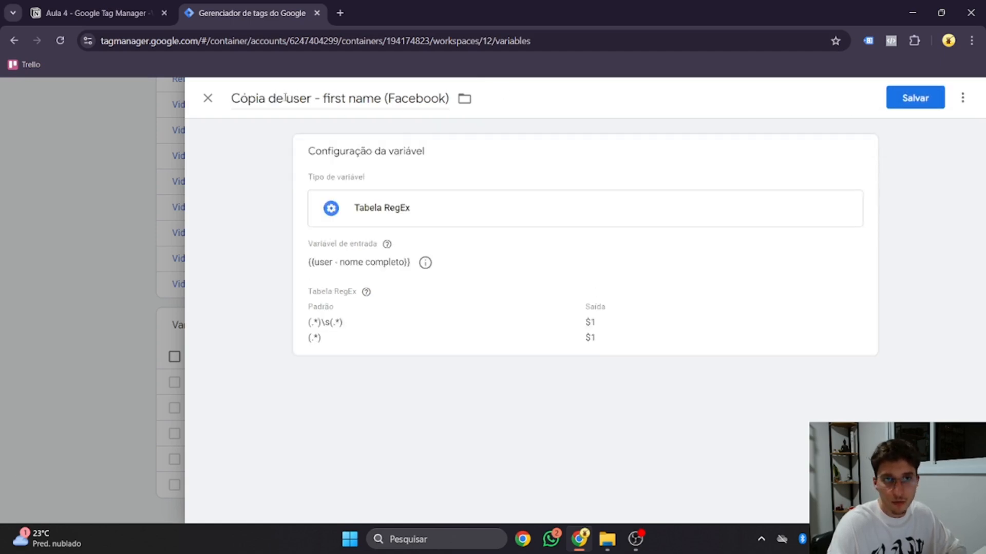
mouse_move(285, 97)
mouse_down()
mouse_move(227, 98)
mouse_move(290, 98)
mouse_up()
key(BackSpace)
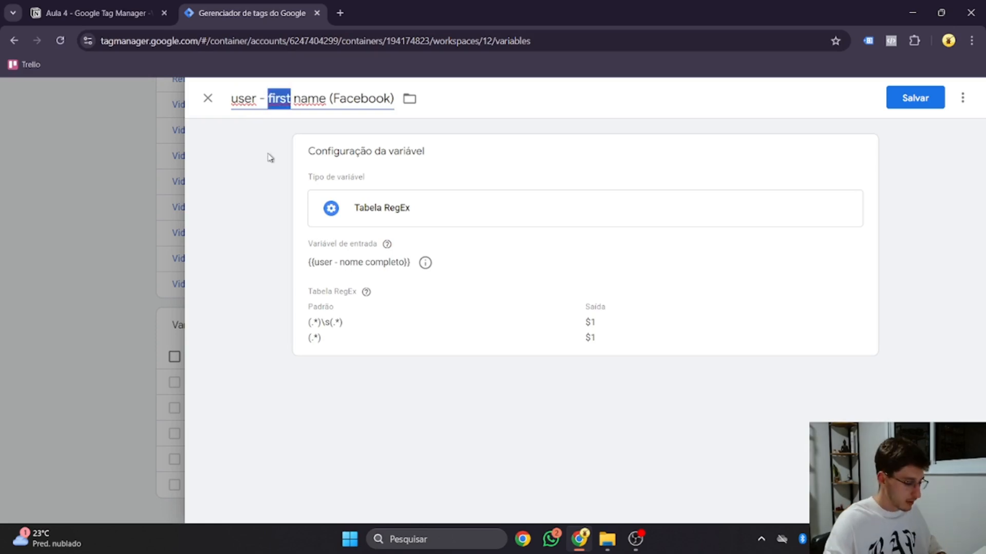
text(last)
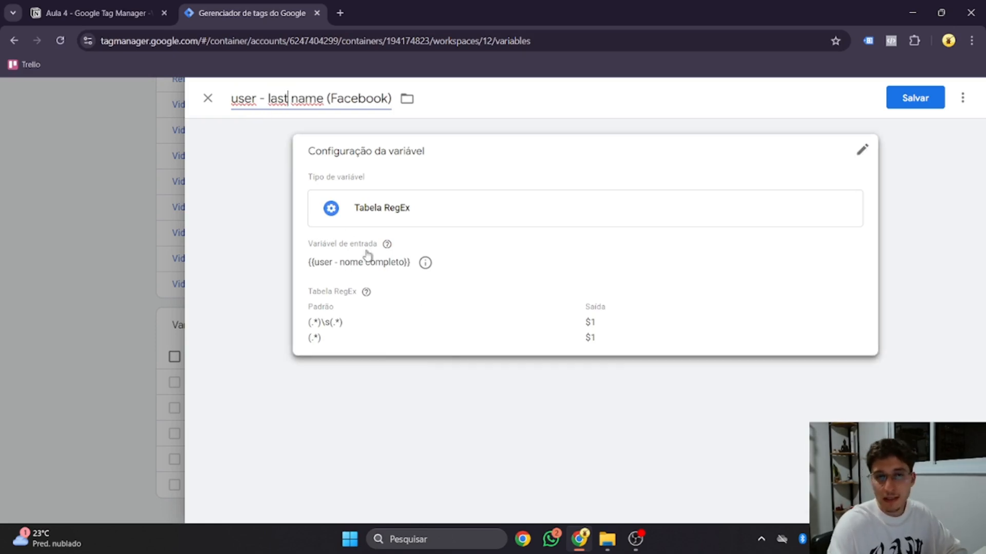
Step: Change the RegEx table output to $2, clear the fallback row's $1, and save the variable
click(336, 352)
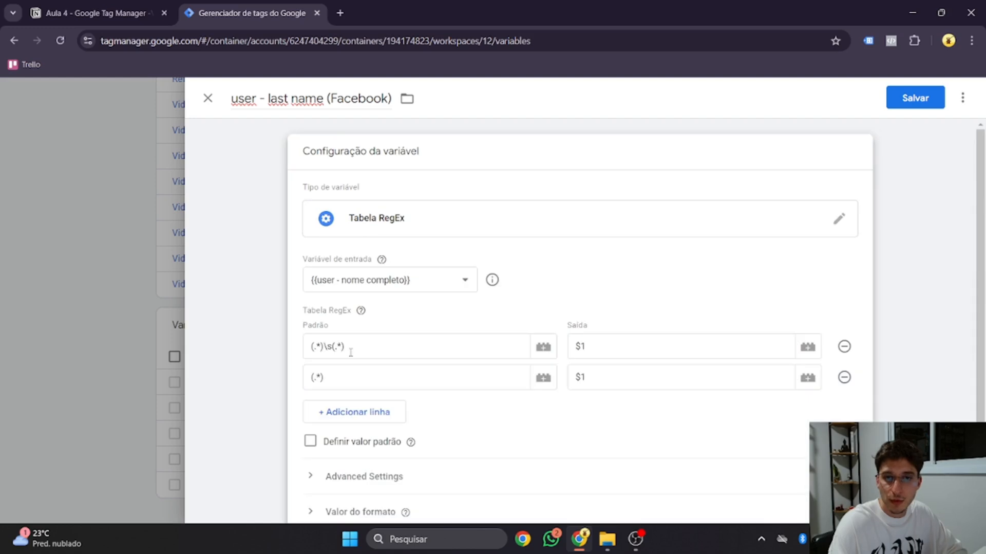
click(606, 376)
drag(606, 377, 571, 376)
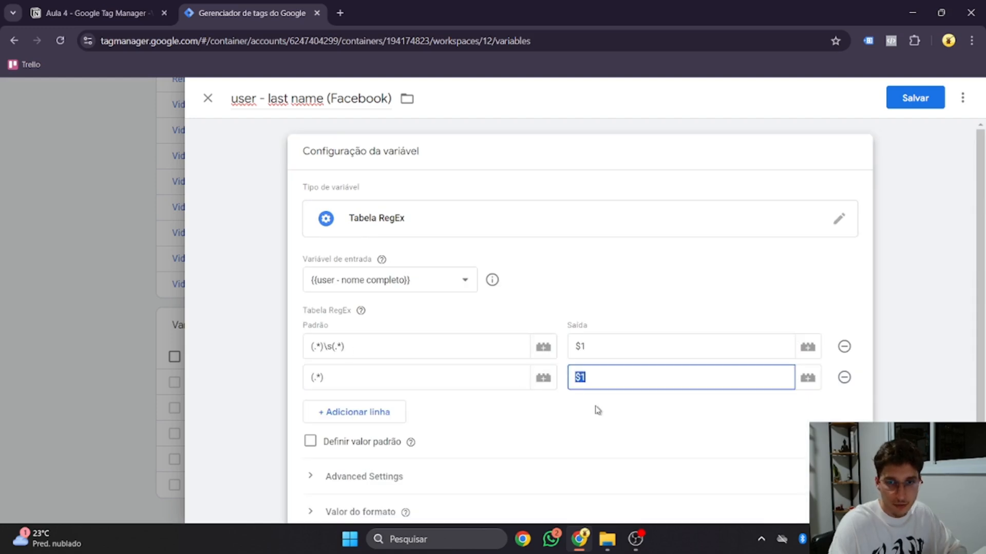
click(594, 348)
key(BackSpace)
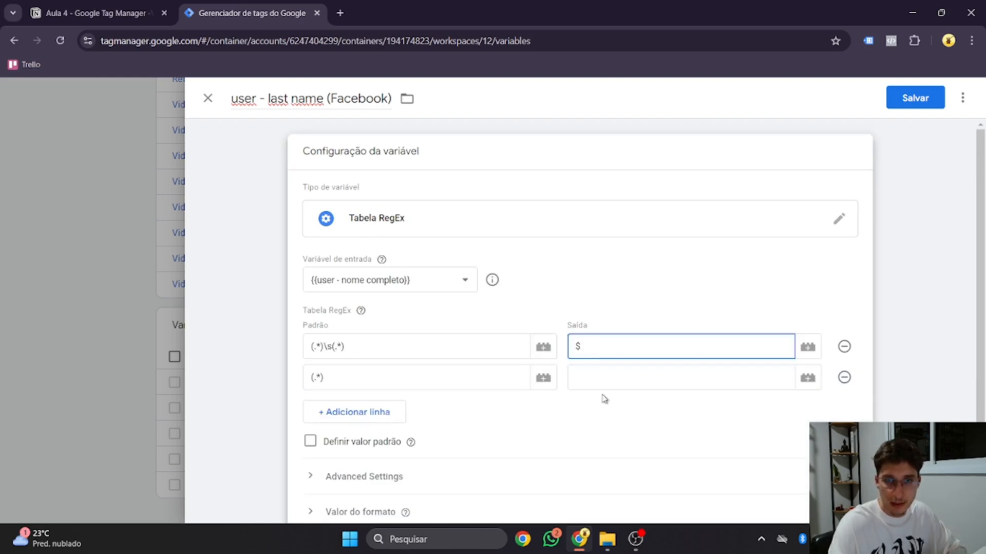
text(2)
key(ctrl+shift+Tab)
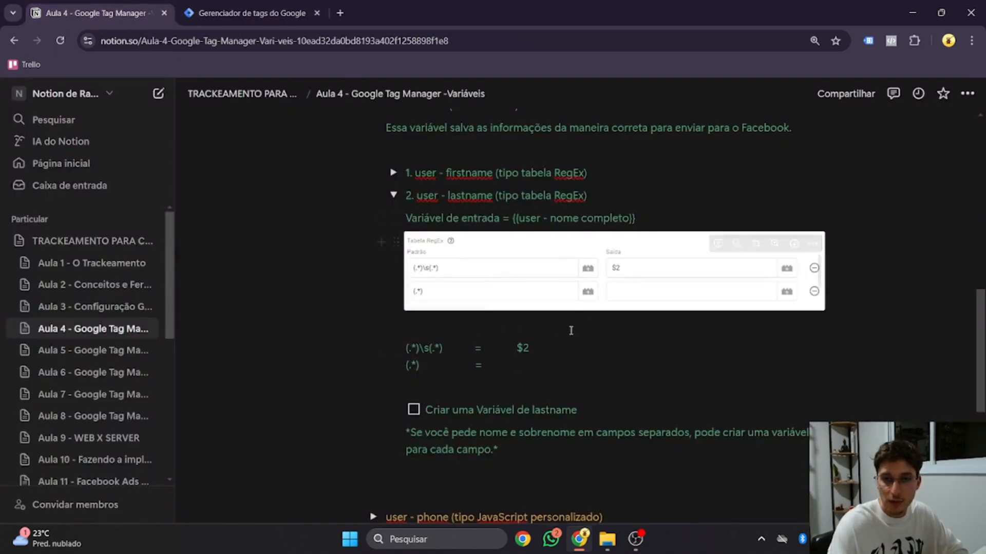
click(260, 6)
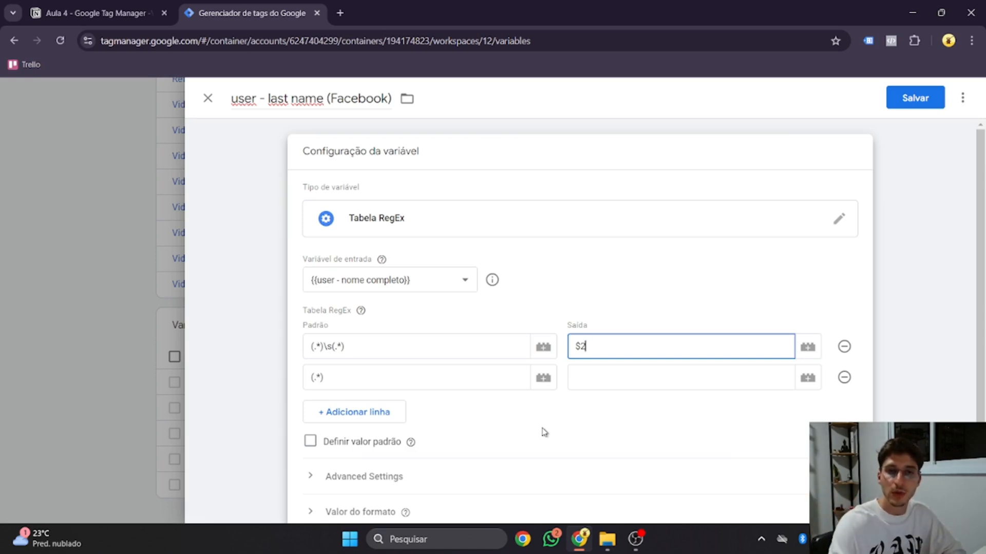
click(912, 102)
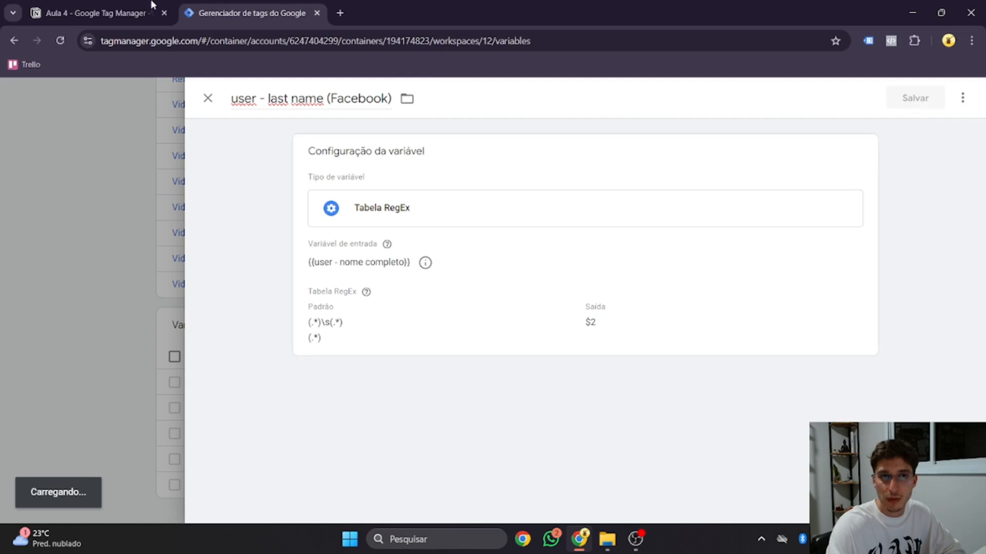
Step: Tick off the create-lastname to-do in the Notion lesson notes
click(123, 8)
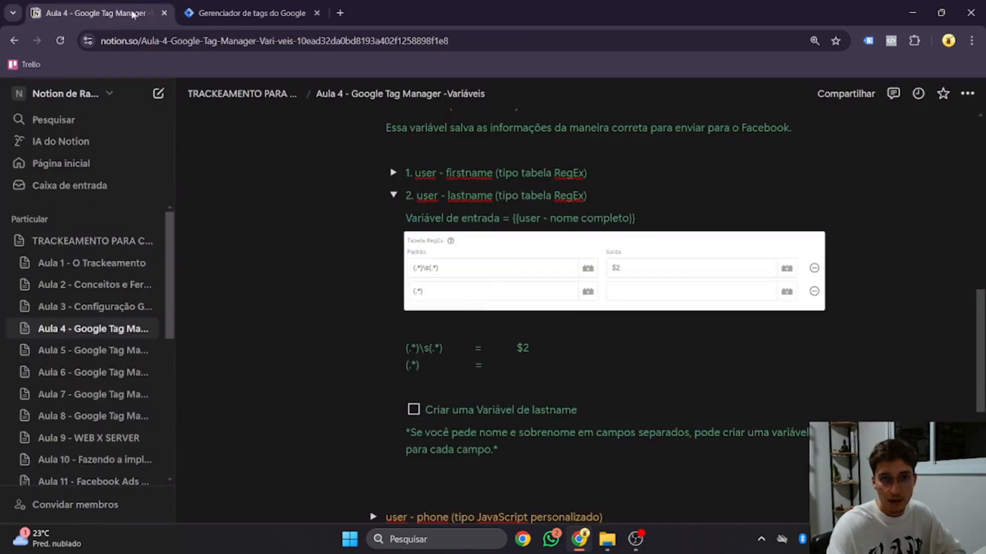
click(413, 409)
click(252, 12)
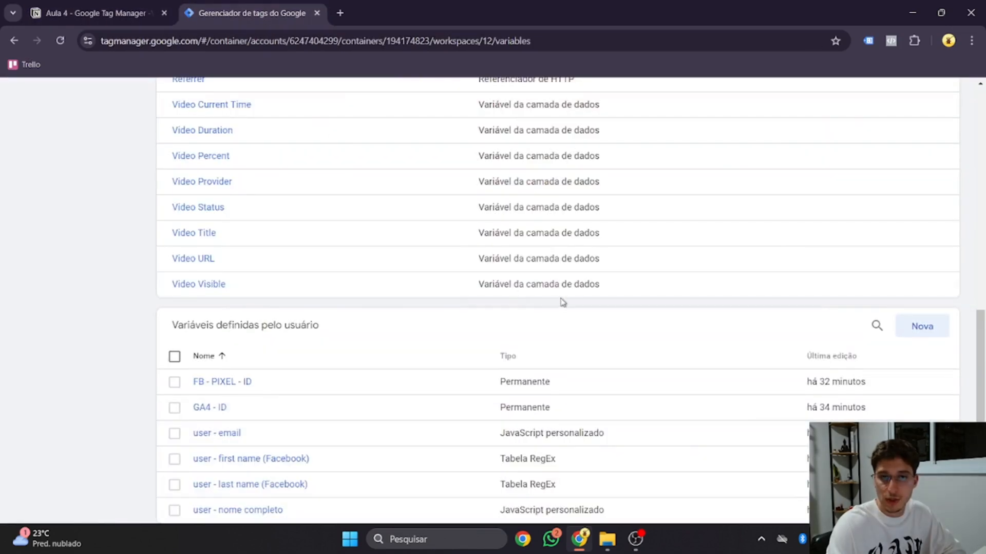
scroll(564, 303, down, 1)
scroll(663, 328, up, 11)
Step: Start a Preview of the container and connect Tag Assistant to trackeamento.online
click(857, 142)
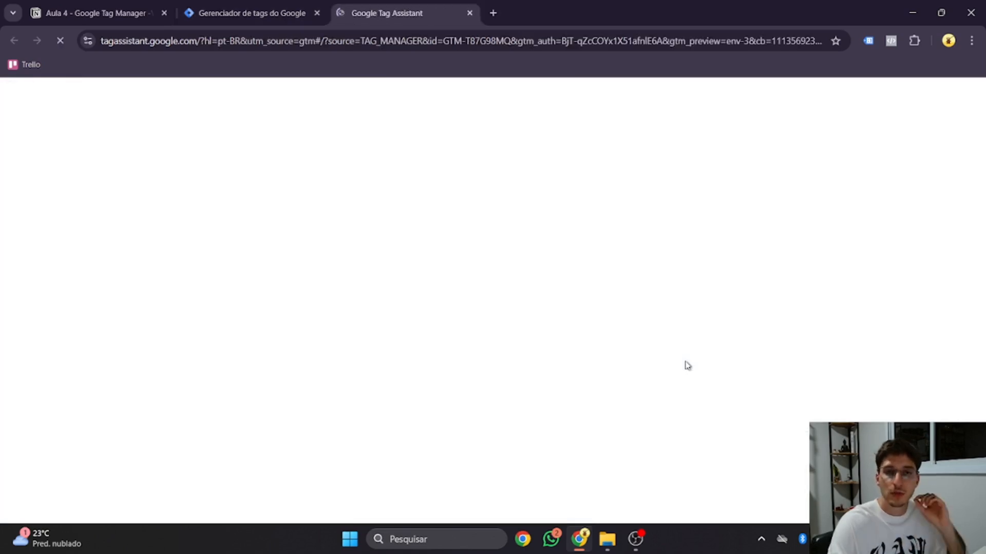
click(507, 385)
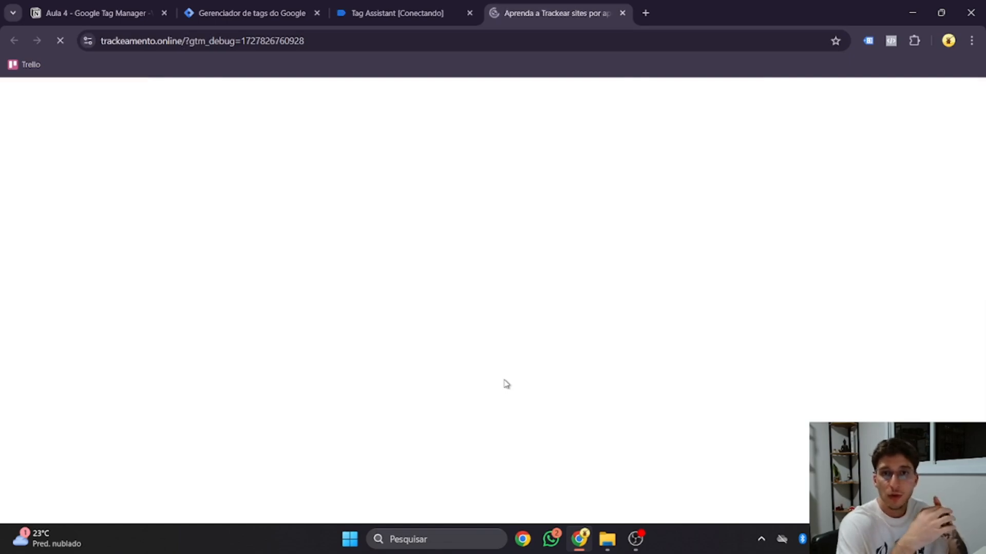
scroll(513, 373, down, 20)
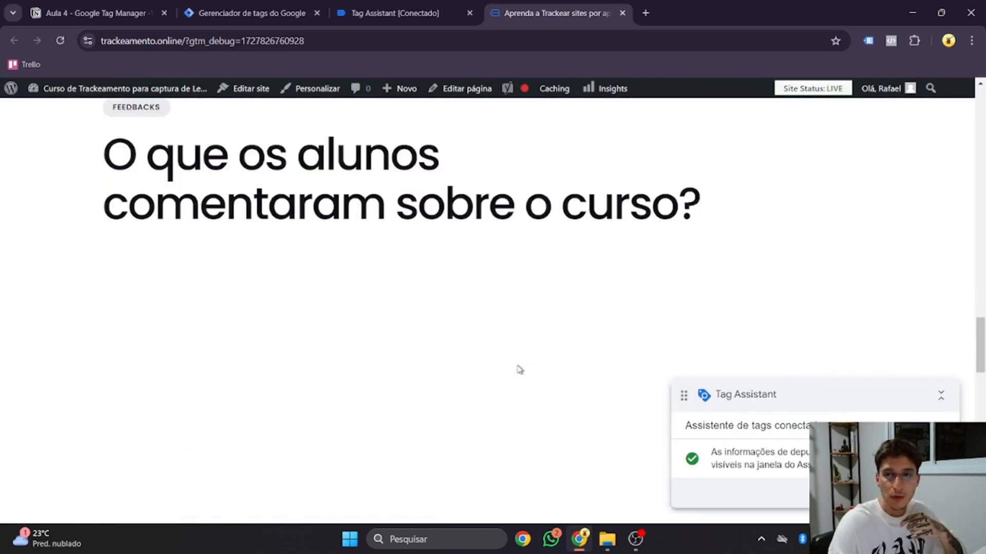
scroll(367, 292, up, 1)
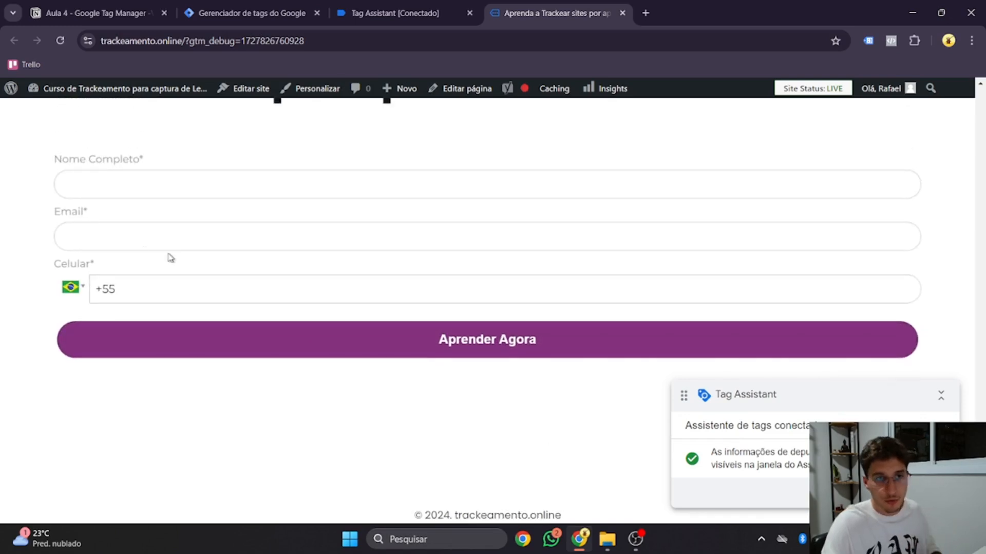
Step: Enter a test email address and a test full name in the signup form
click(147, 239)
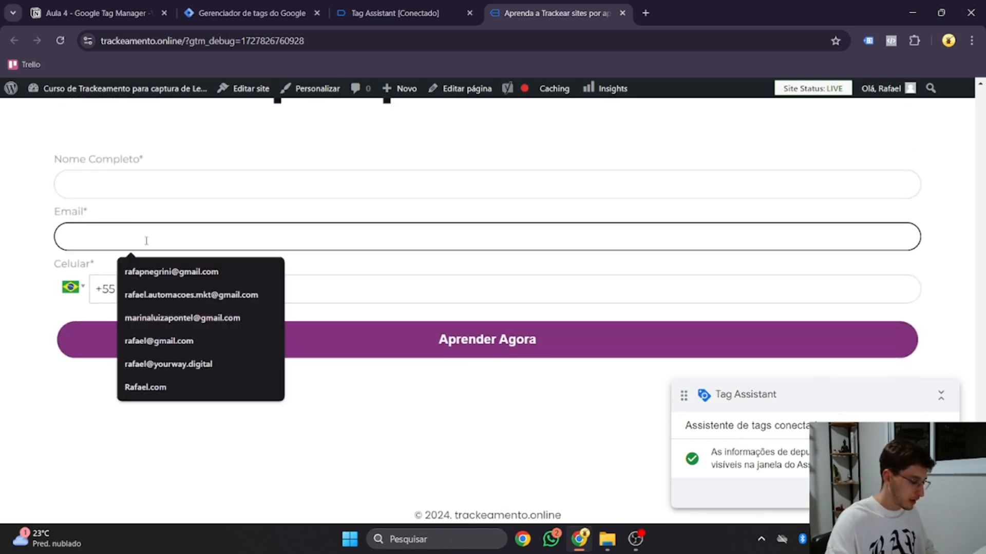
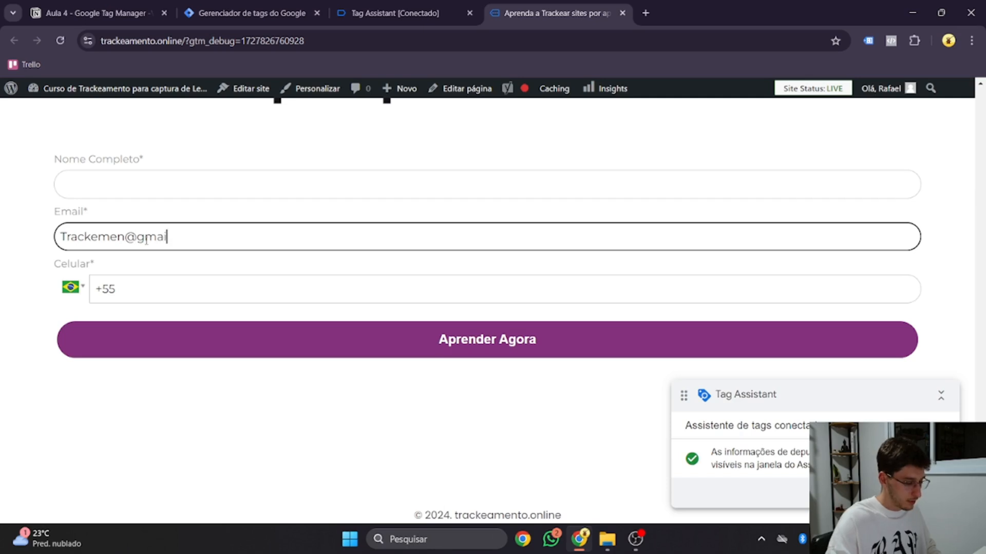
click(140, 188)
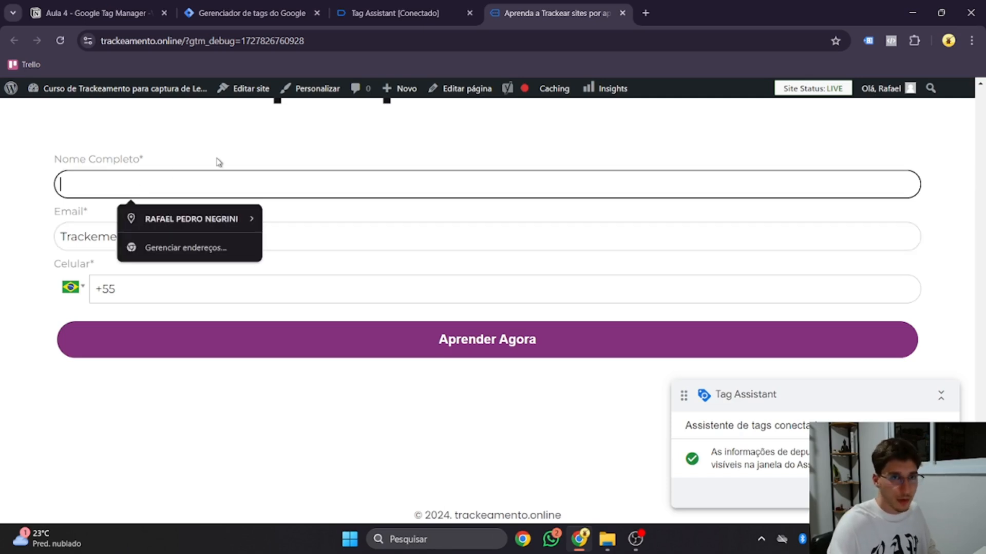
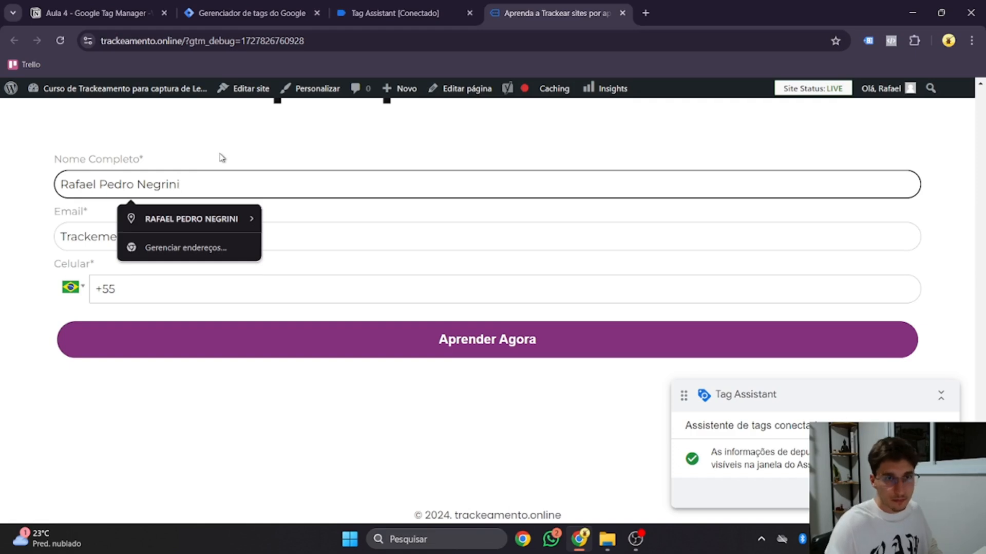
click(221, 157)
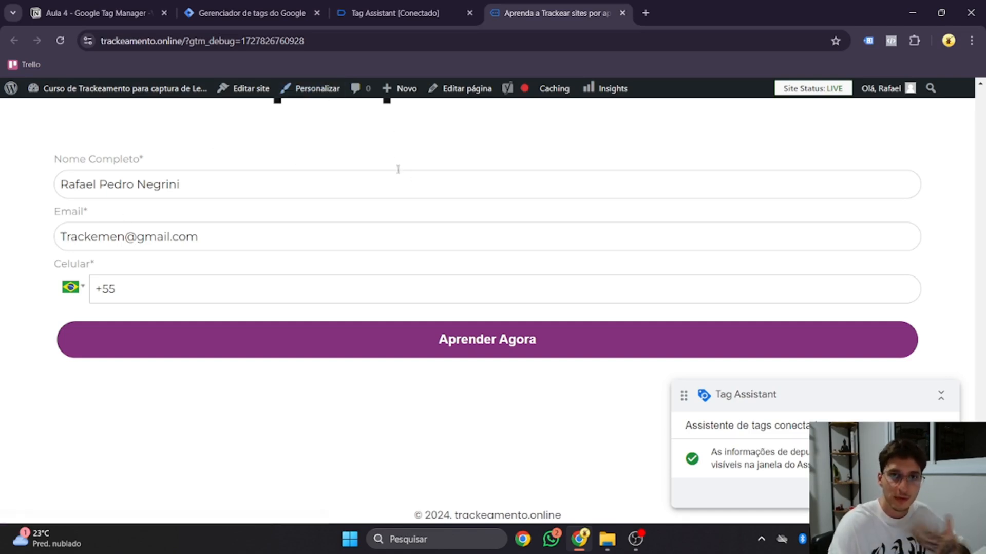
Step: In Tag Assistant, dismiss the connected notice and review the Variables table for event '7 Clique'
click(381, 18)
click(509, 334)
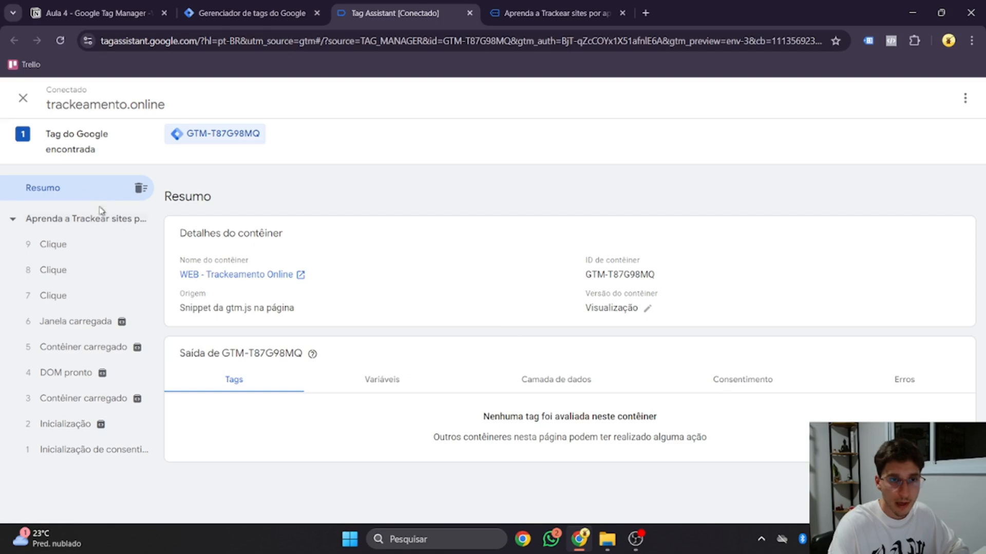
click(75, 295)
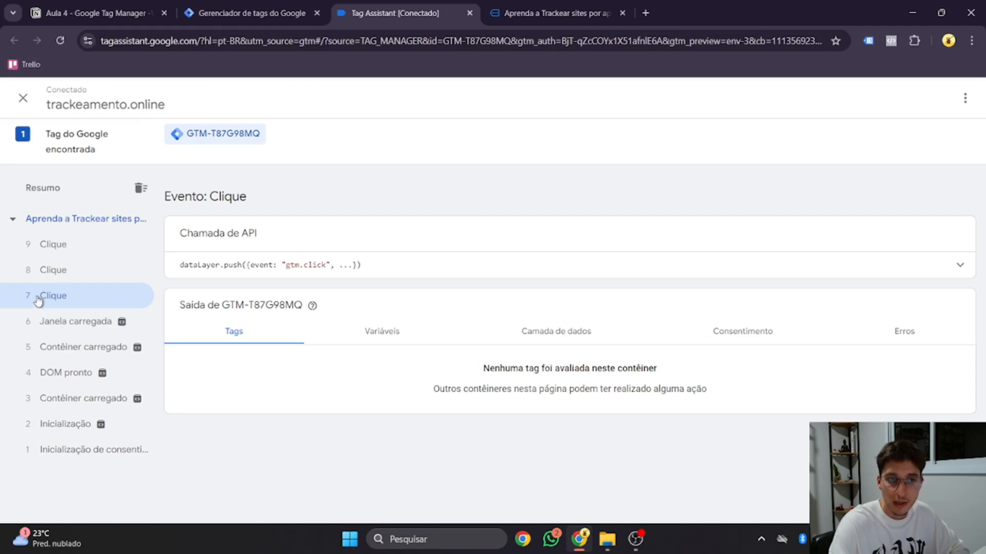
click(389, 341)
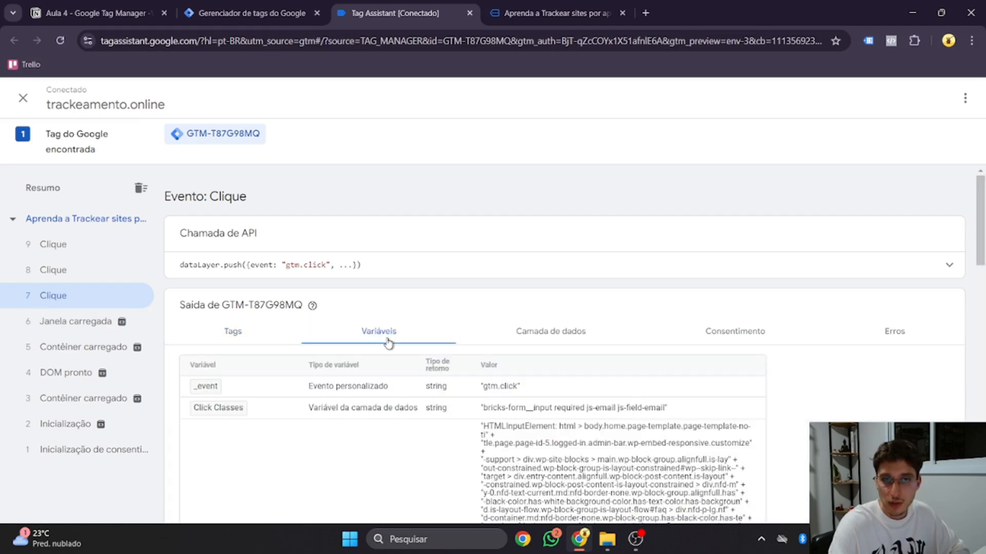
scroll(380, 334, down, 5)
scroll(375, 325, up, 2)
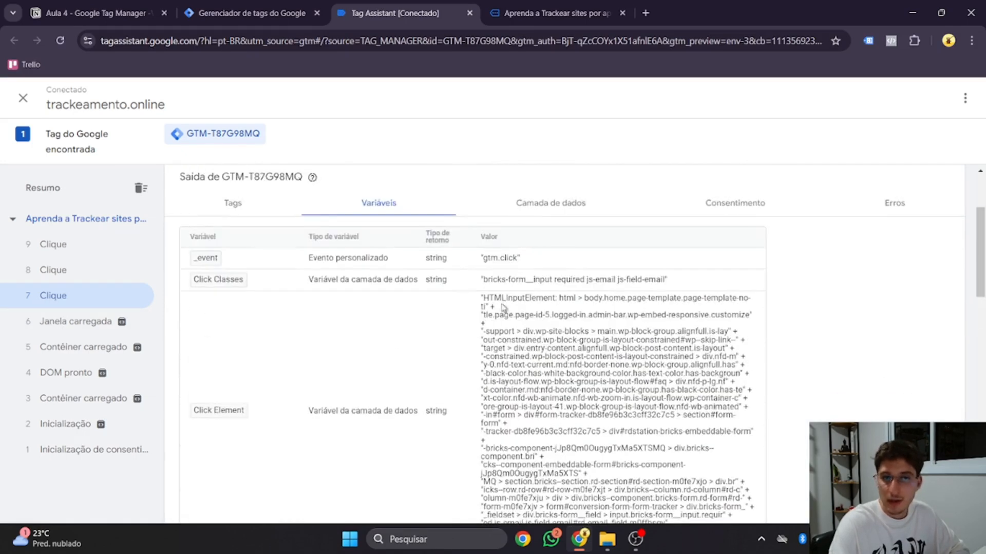
scroll(514, 328, down, 1)
scroll(532, 329, down, 3)
scroll(535, 308, up, 2)
scroll(540, 288, down, 3)
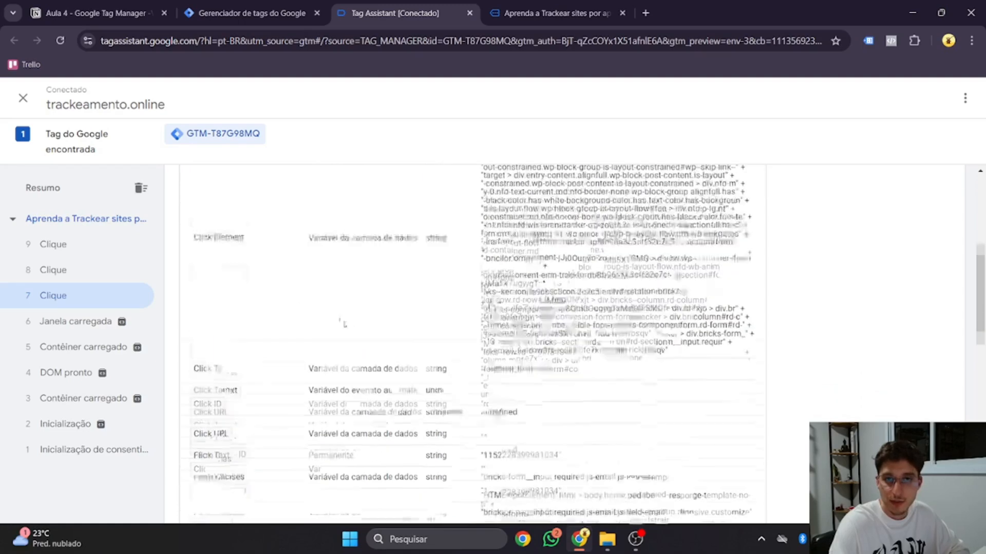
scroll(540, 281, down, 12)
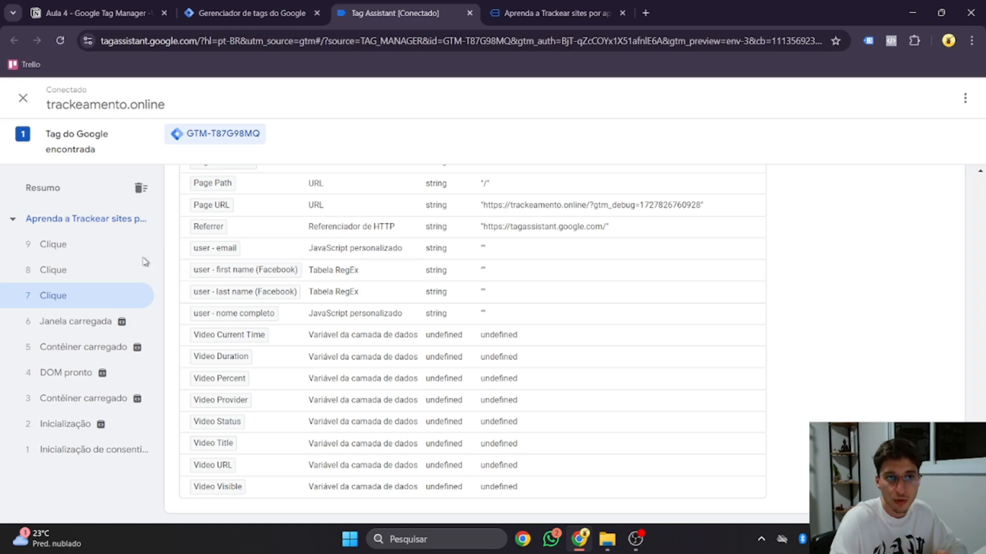
Step: Open event '9 Clique' and highlight the full name, email and first-name variable values
click(54, 247)
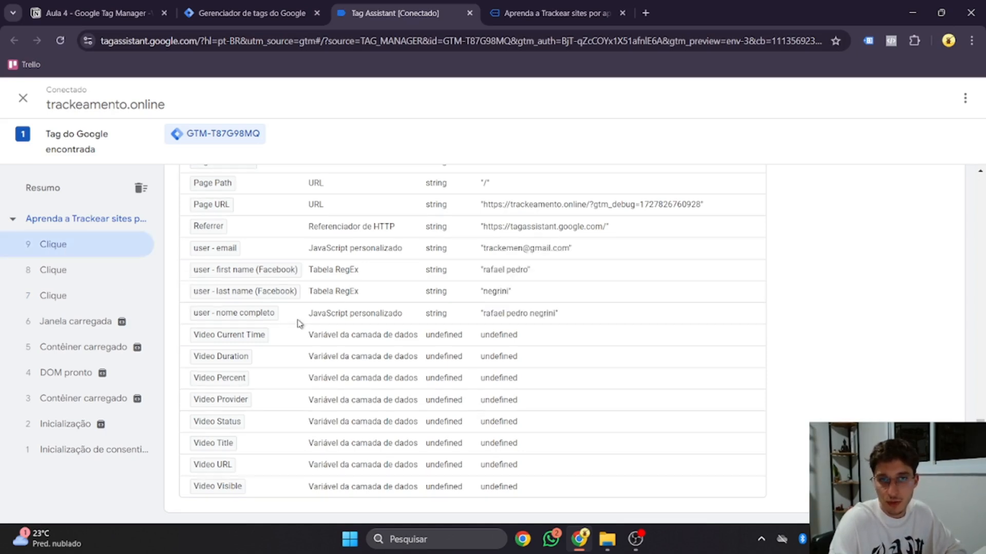
drag(484, 317, 555, 324)
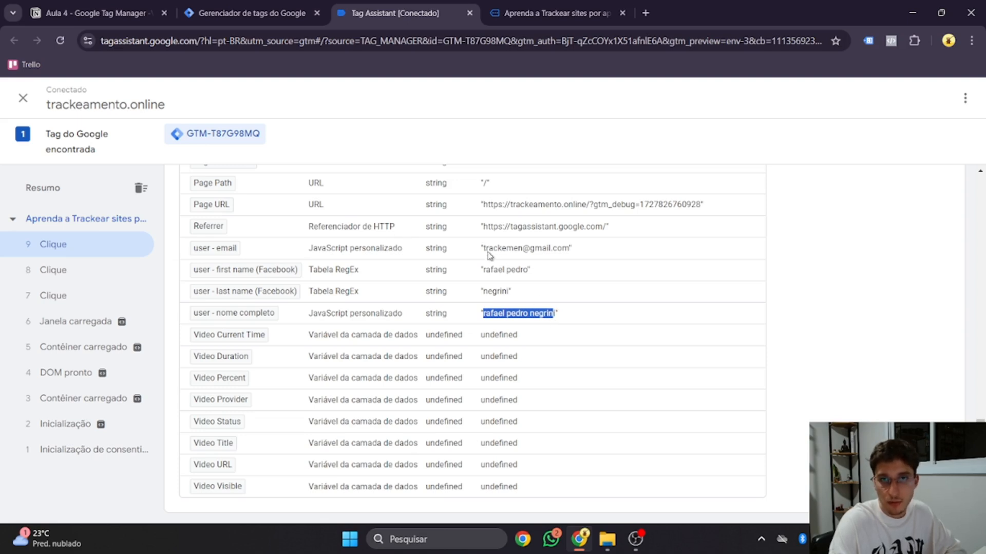
drag(483, 251, 571, 255)
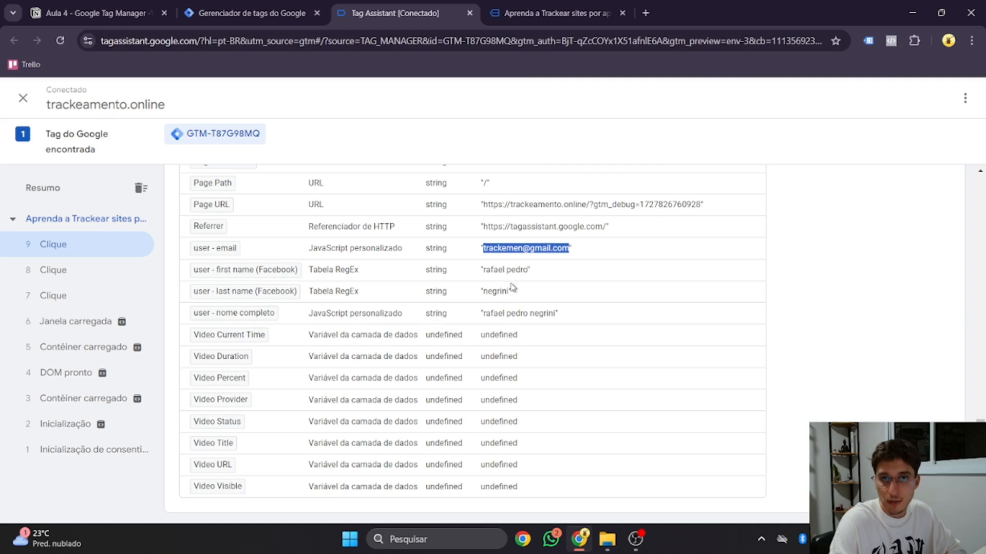
drag(483, 270, 524, 272)
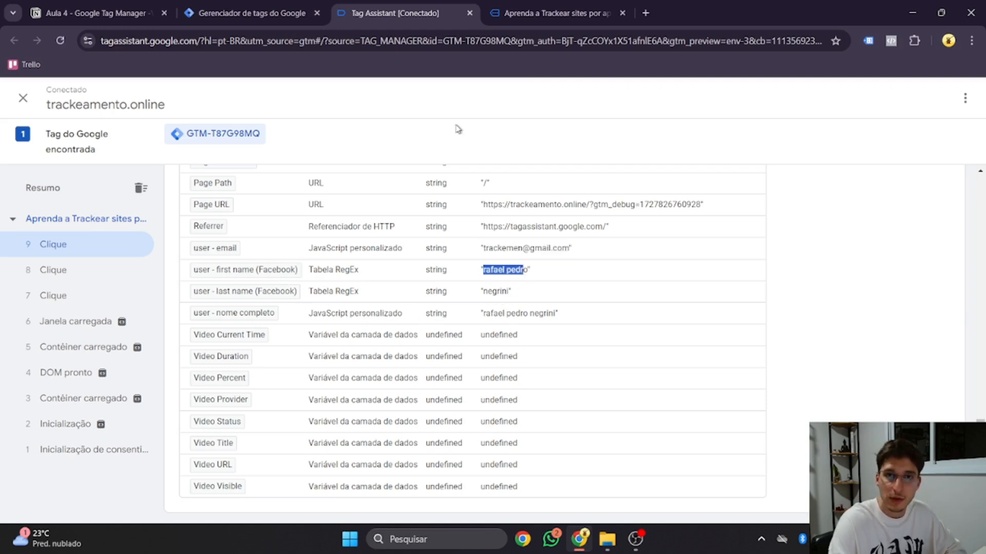
click(539, 10)
Step: Replace the full name with a four-word test name, then check event '14 Clique' for the split
double_click(248, 188)
key(ctrl+a)
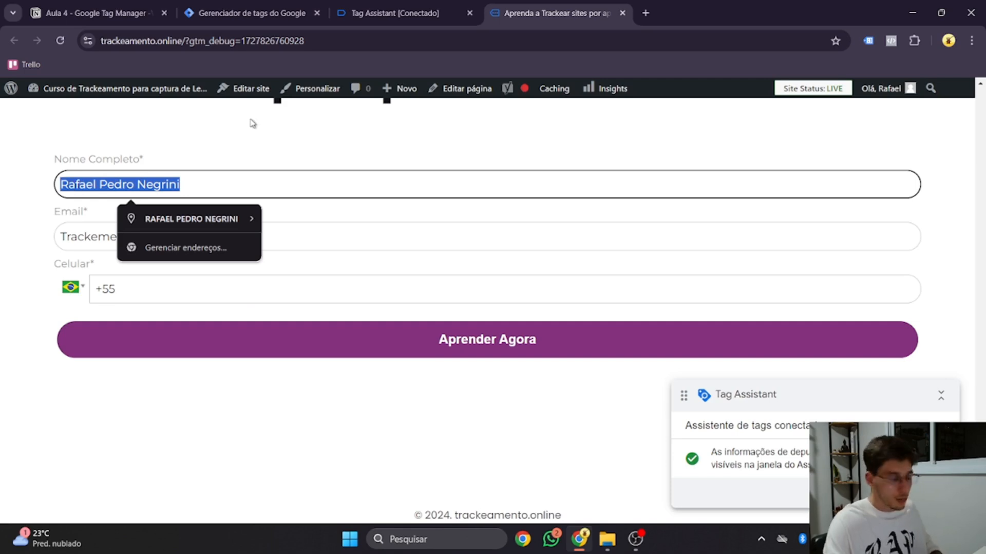
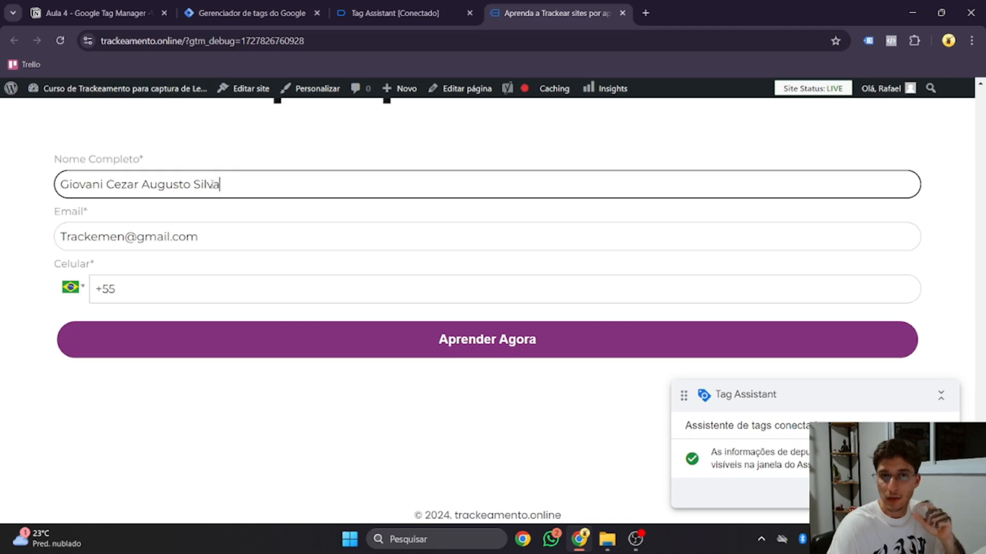
click(388, 14)
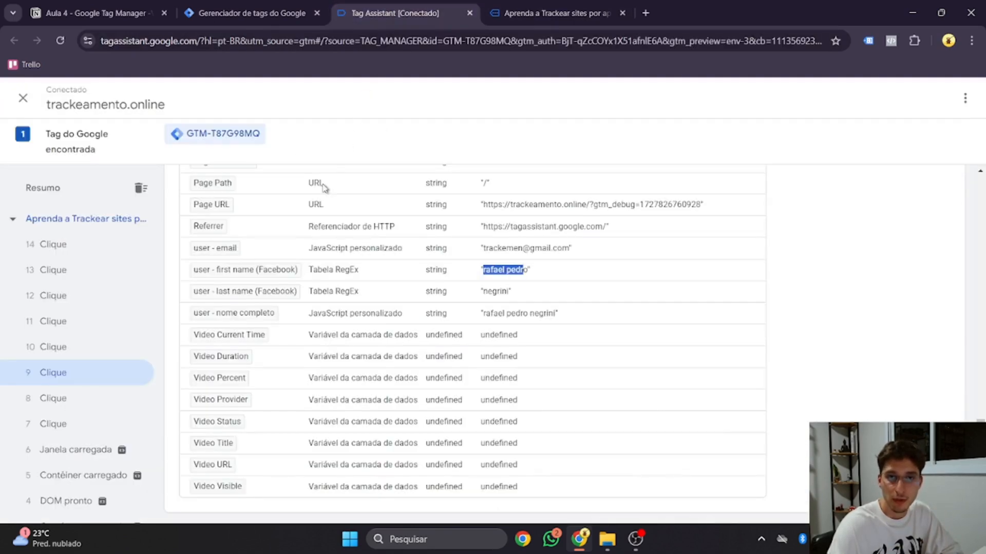
click(120, 253)
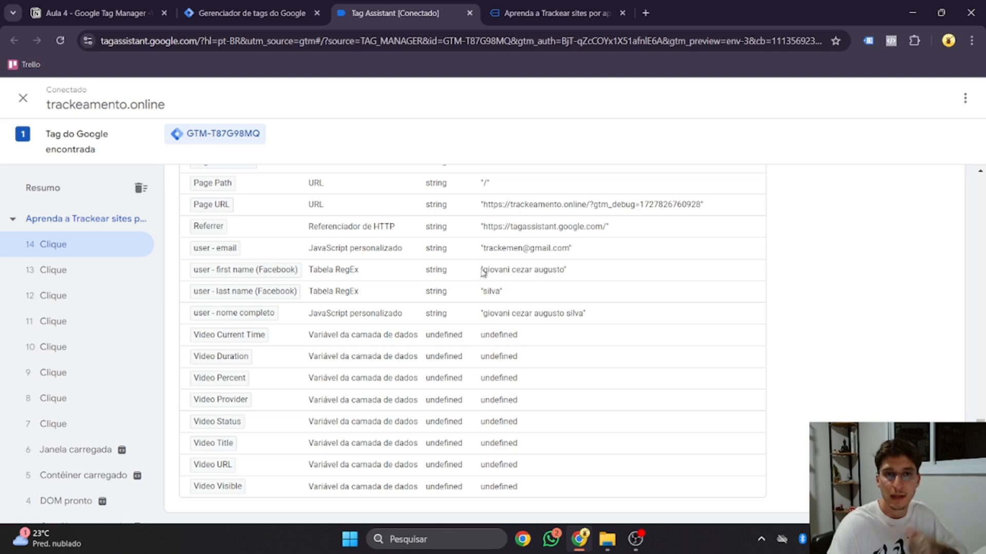
Step: Collapse the '2. user - lastname' and 'user - nome e sobrenome' notes in Notion
click(252, 13)
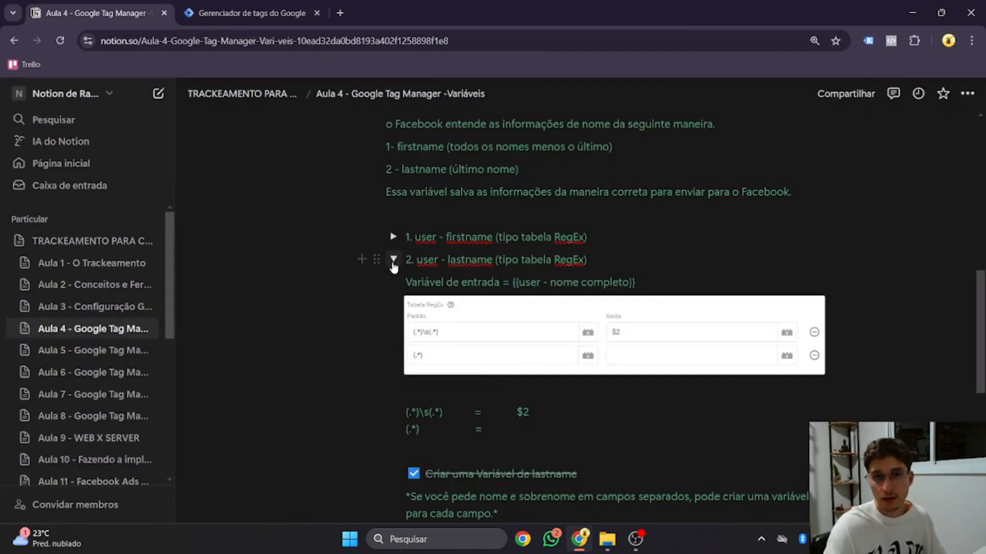
click(394, 261)
scroll(380, 247, up, 3)
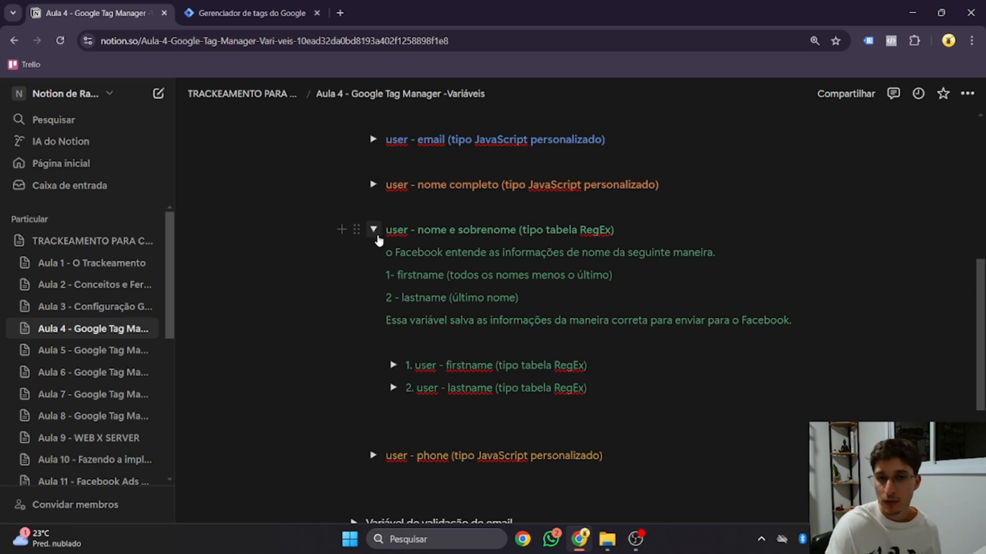
click(374, 229)
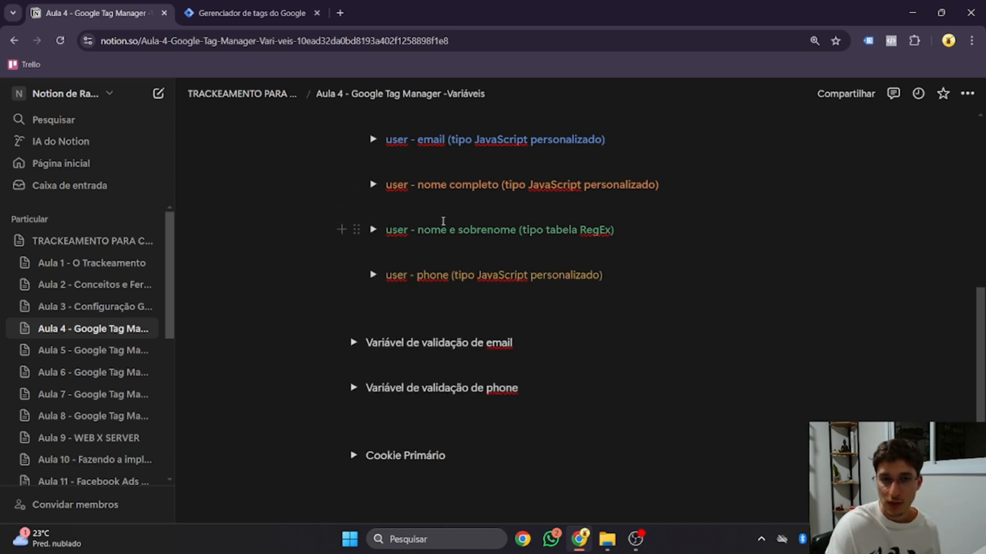
Step: Expand the 'user - email' notes and reveal its 'Por id do campo' code
click(374, 139)
click(393, 201)
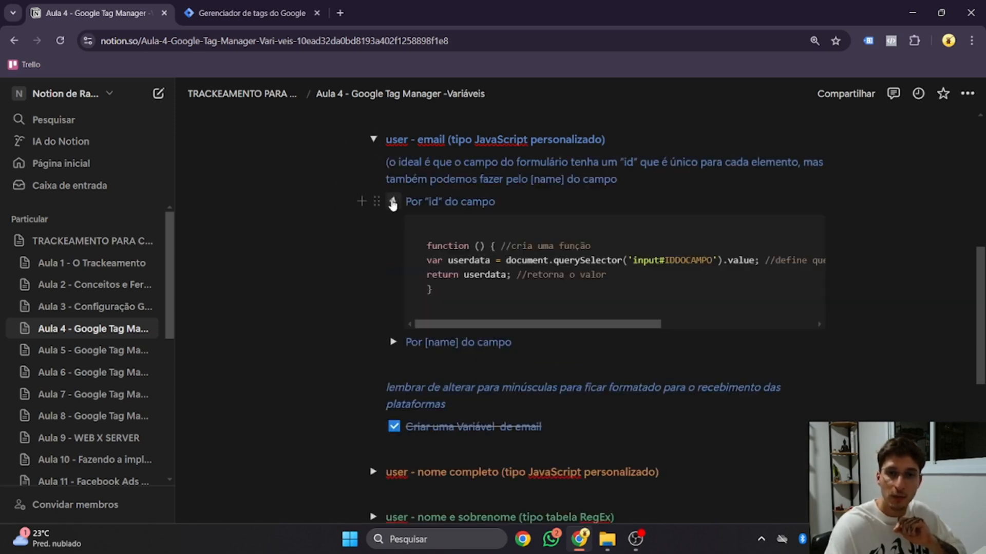
click(393, 201)
click(374, 139)
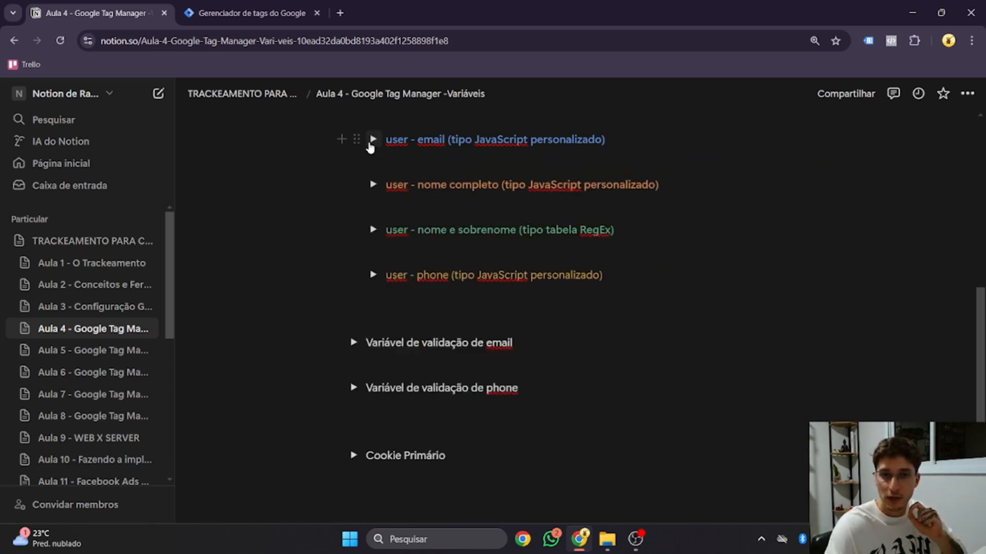
click(374, 139)
click(393, 201)
scroll(393, 215, down, 1)
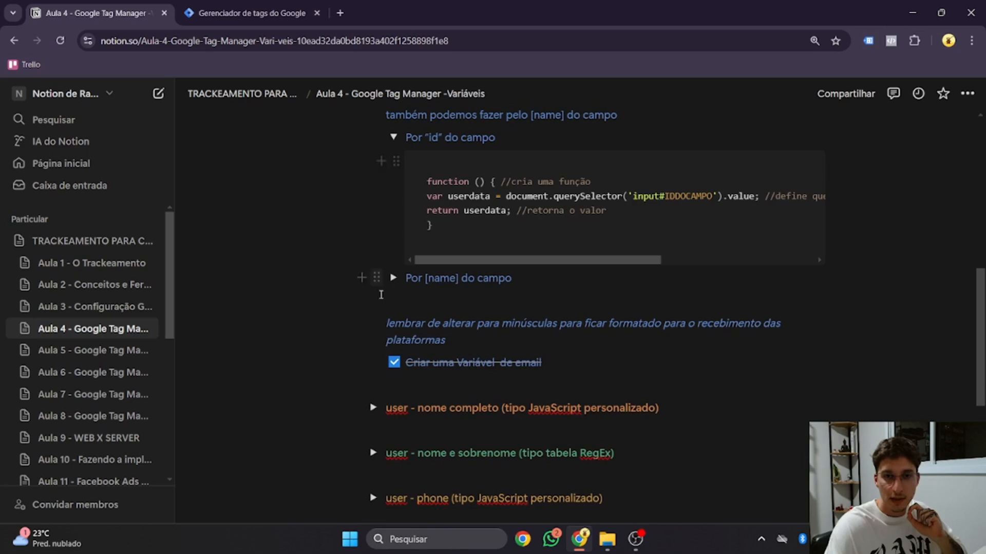
Step: Review the 'user - nome completo' code, then collapse the email and full-name sections
click(374, 407)
scroll(389, 429, down, 1)
click(392, 428)
scroll(433, 403, up, 7)
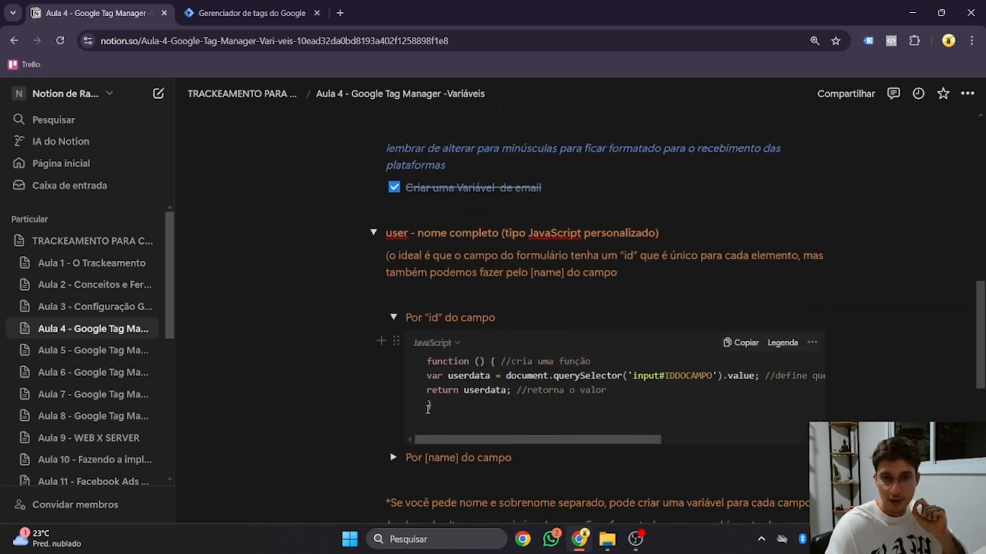
scroll(434, 402, down, 2)
scroll(433, 402, down, 1)
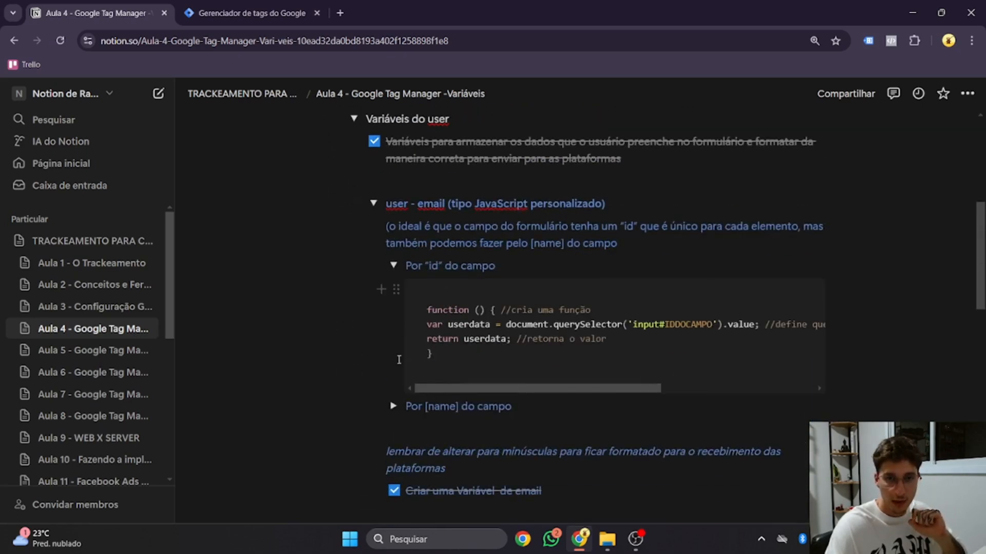
click(393, 265)
click(374, 204)
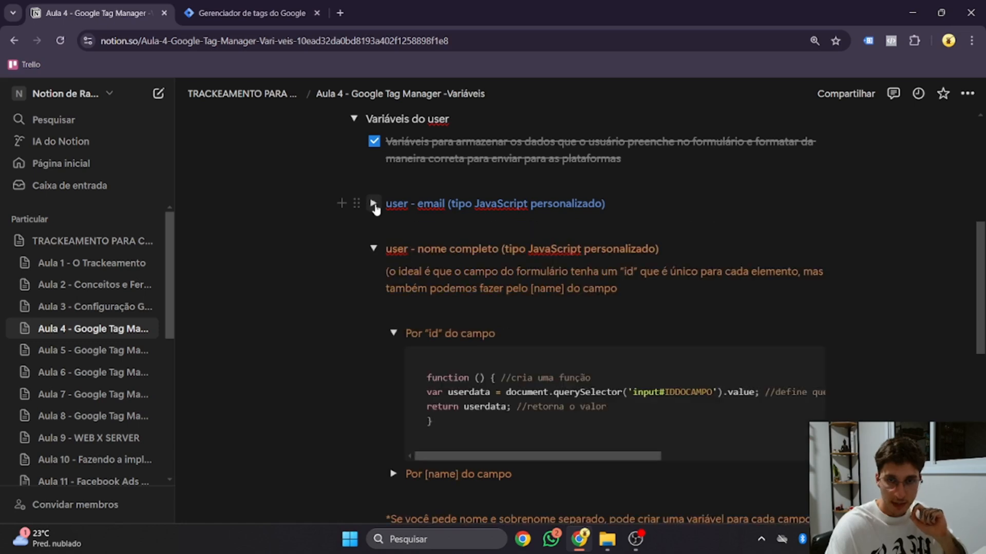
click(395, 332)
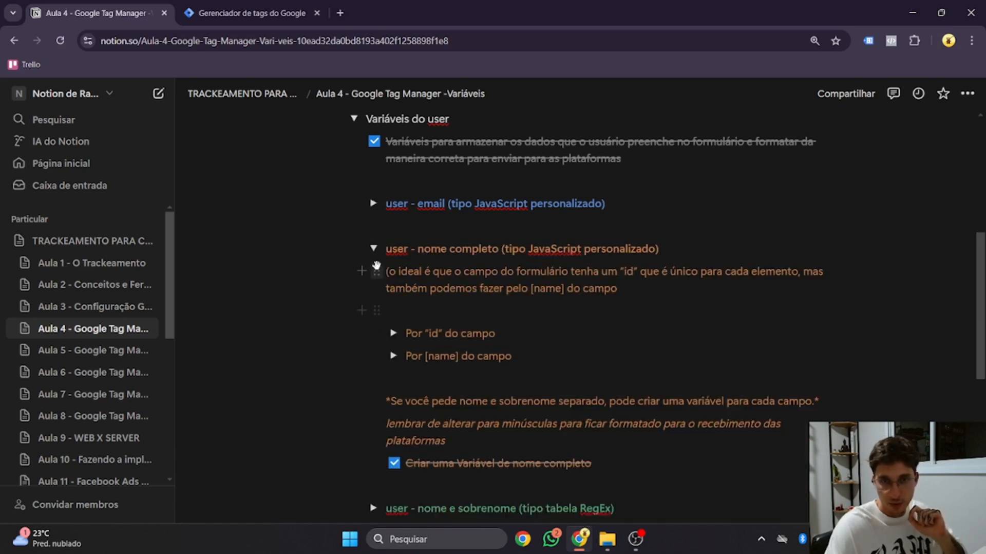
click(373, 249)
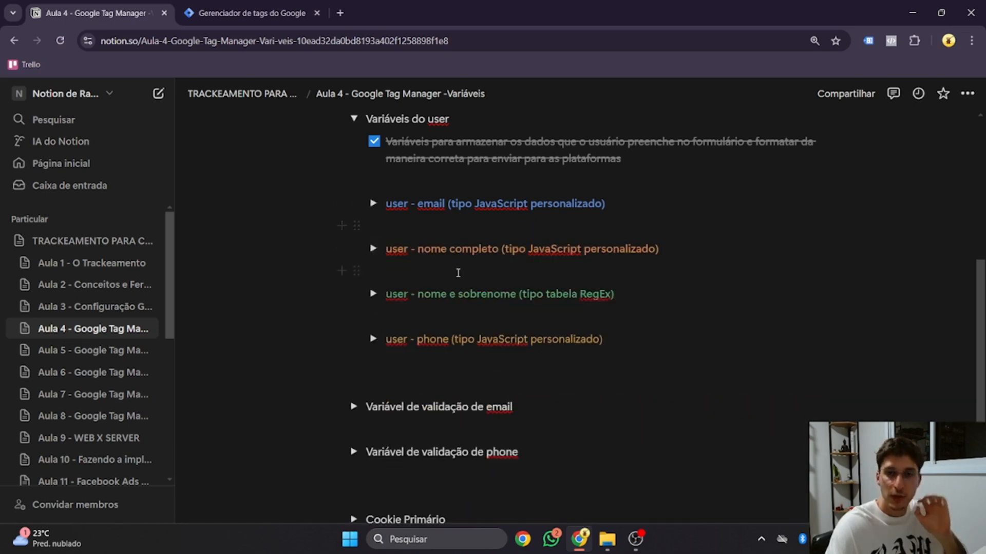